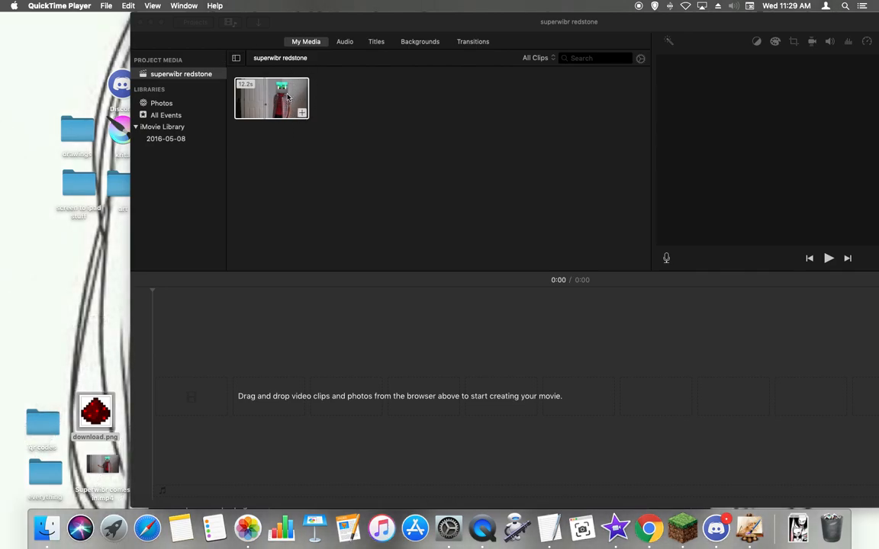
Add the 12.2-second video clip from the project media to the empty timeline and play it through
{"action": "left_click", "coordinate": [303, 113]}
{"action": "left_click", "coordinate": [303, 113]}
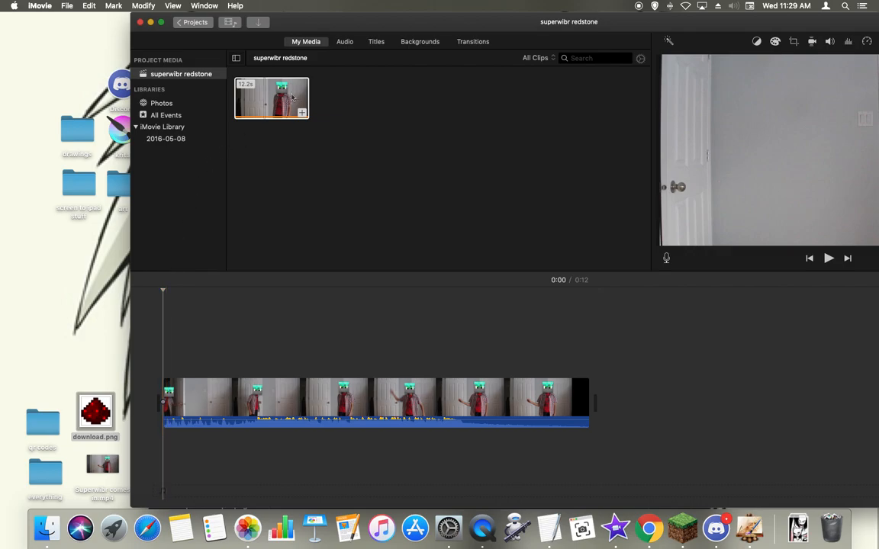
{"action": "left_click_drag", "start_coordinate": [321, 17], "coordinate": [256, 16]}
{"action": "left_click_drag", "start_coordinate": [623, 17], "coordinate": [544, 17]}
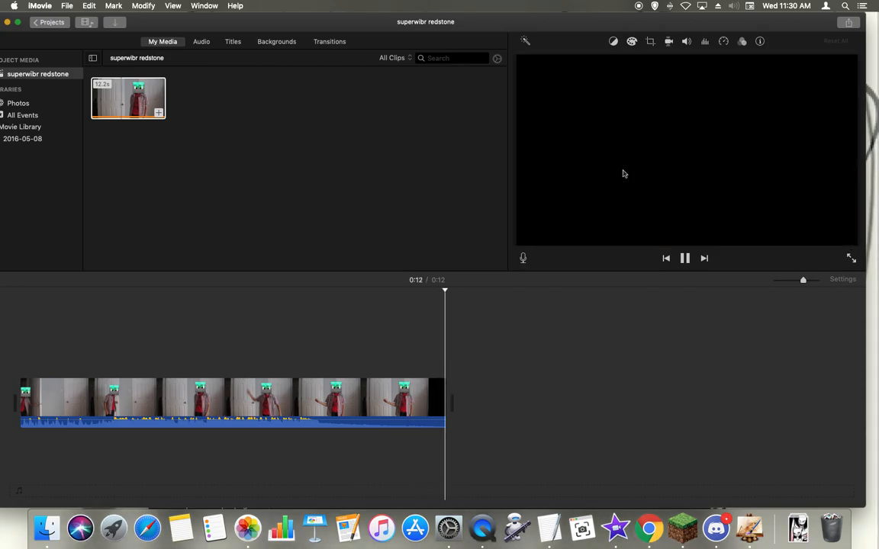
{"action": "left_click_drag", "start_coordinate": [431, 23], "coordinate": [501, 23]}
{"action": "left_click", "coordinate": [316, 400]}
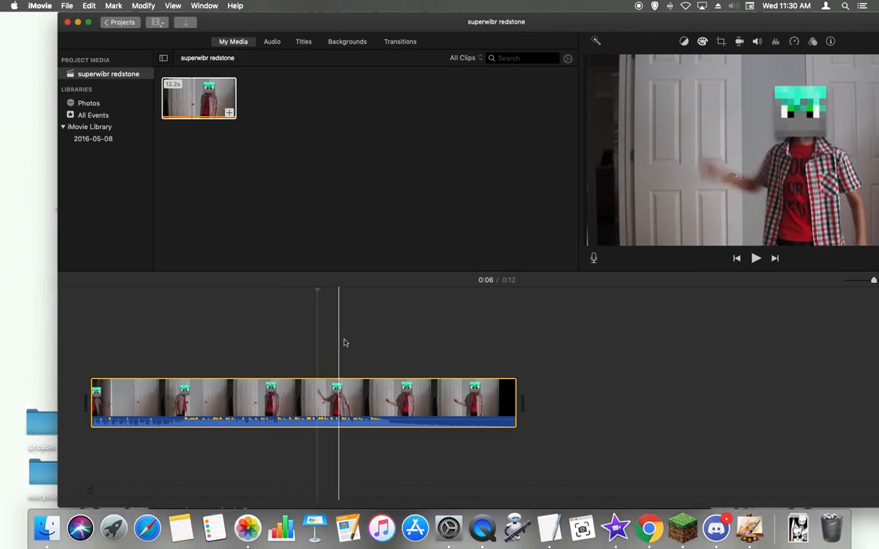
{"action": "left_click_drag", "start_coordinate": [352, 376], "coordinate": [356, 299]}
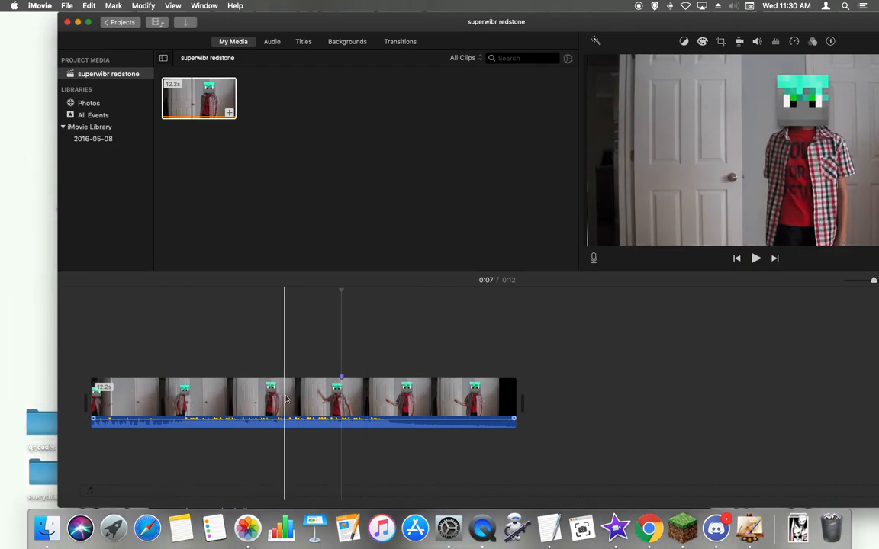
Place the desktop image download.png as an overlay above the video, near the start of the timeline
{"action": "left_click_drag", "start_coordinate": [216, 25], "coordinate": [274, 30]}
{"action": "left_click", "coordinate": [92, 412]}
{"action": "left_click_drag", "start_coordinate": [103, 381], "coordinate": [197, 344]}
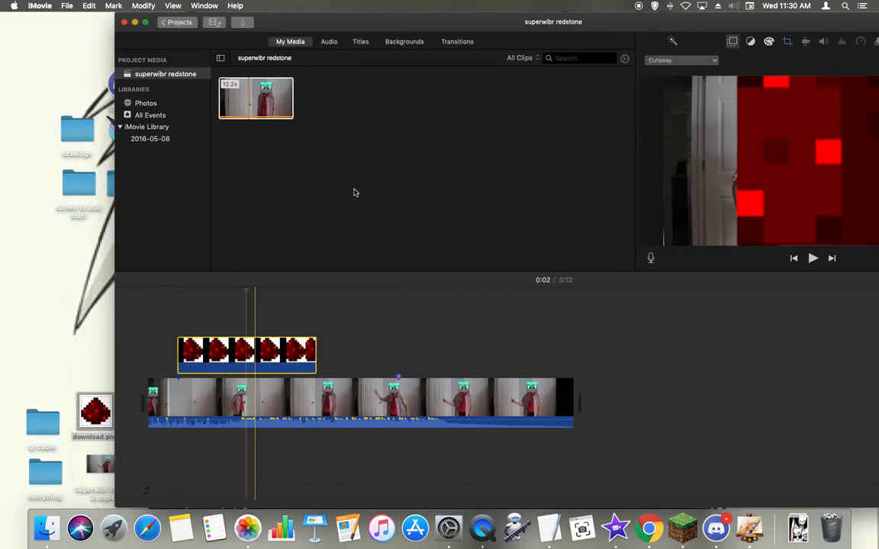
{"action": "left_click_drag", "start_coordinate": [424, 18], "coordinate": [344, 27]}
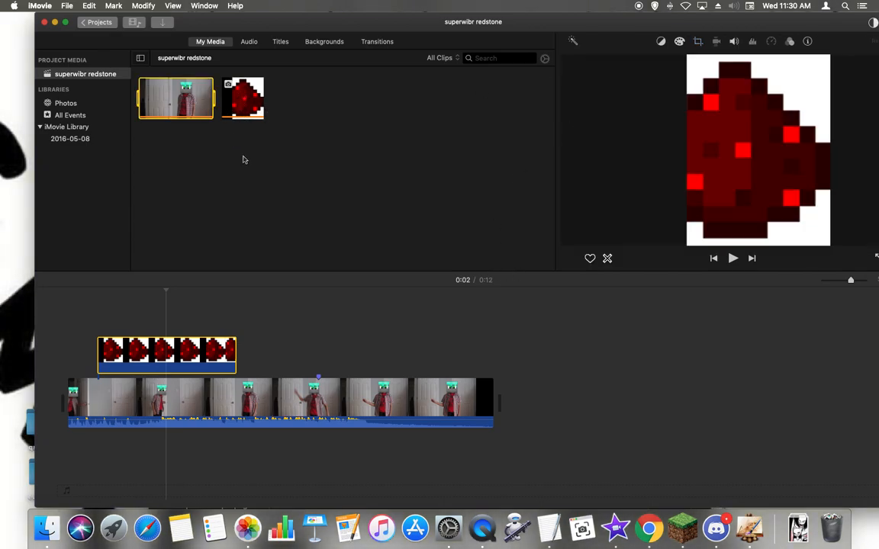
Set the redstone image's crop style to Fit and its overlay mode to Picture in Picture
{"action": "left_click", "coordinate": [705, 42]}
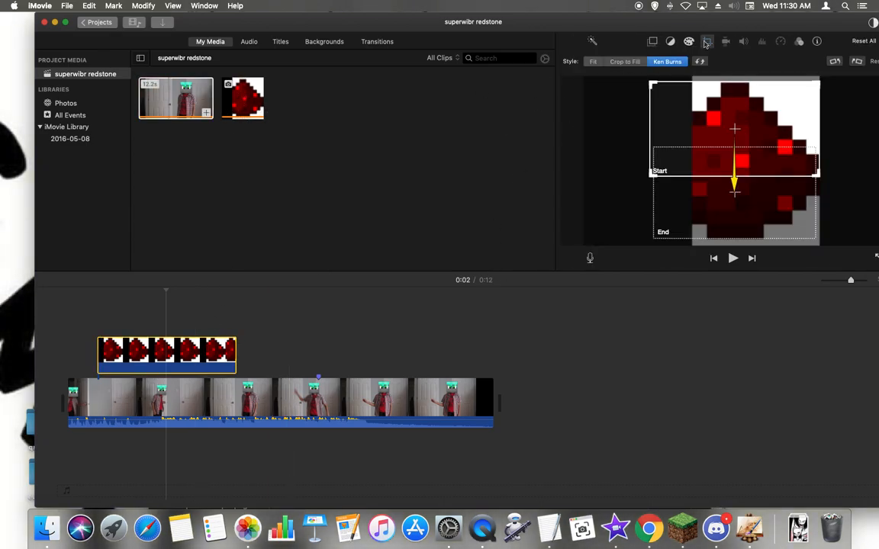
{"action": "left_click", "coordinate": [594, 61]}
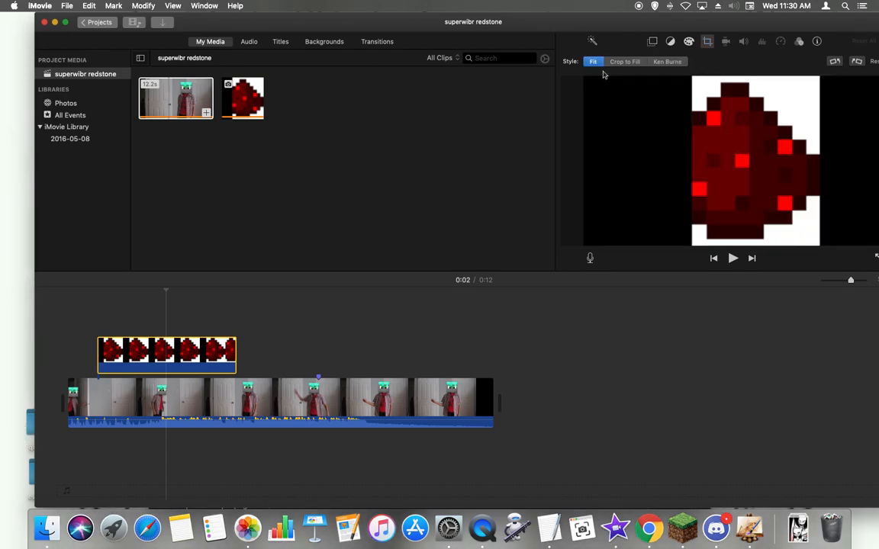
{"action": "left_click", "coordinate": [652, 43]}
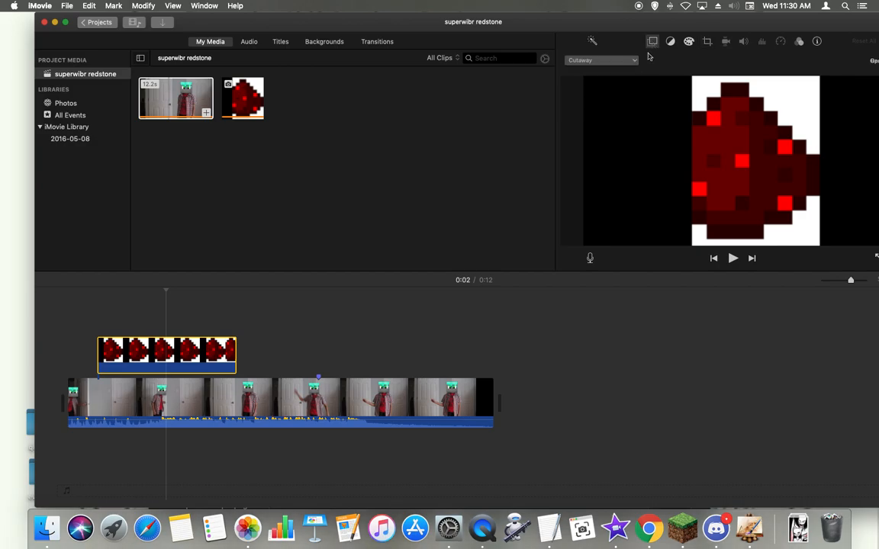
{"action": "left_click", "coordinate": [631, 98]}
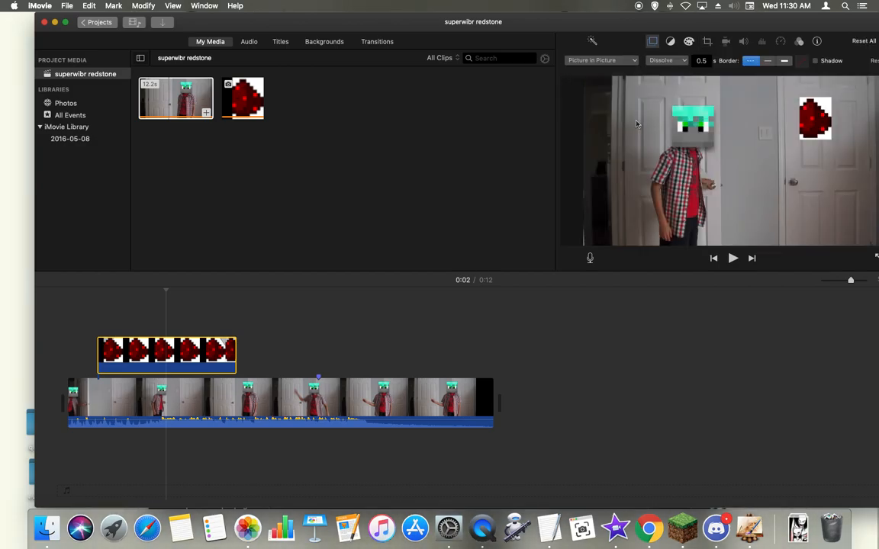
Move the redstone picture onto the wall between the two doors and reduce its dissolve to 0 seconds
{"action": "left_click_drag", "start_coordinate": [797, 137], "coordinate": [730, 191]}
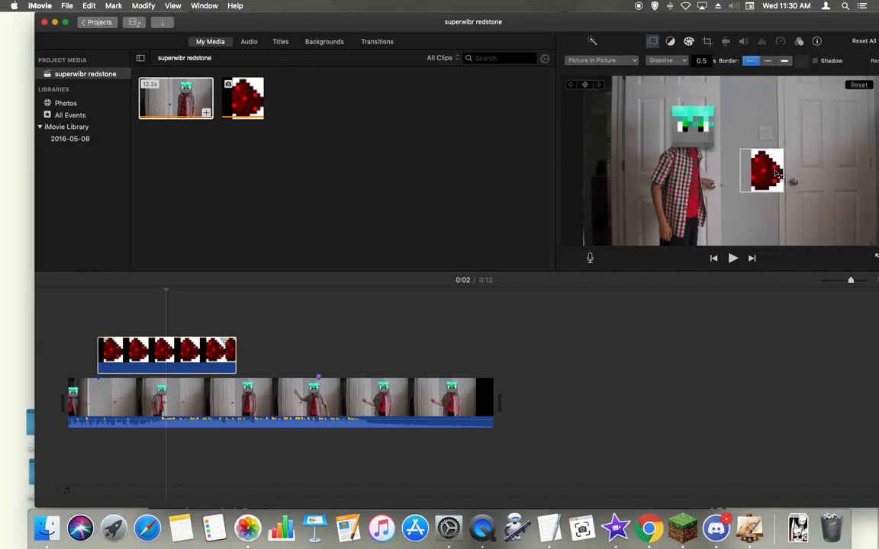
{"action": "left_click_drag", "start_coordinate": [99, 343], "coordinate": [79, 338]}
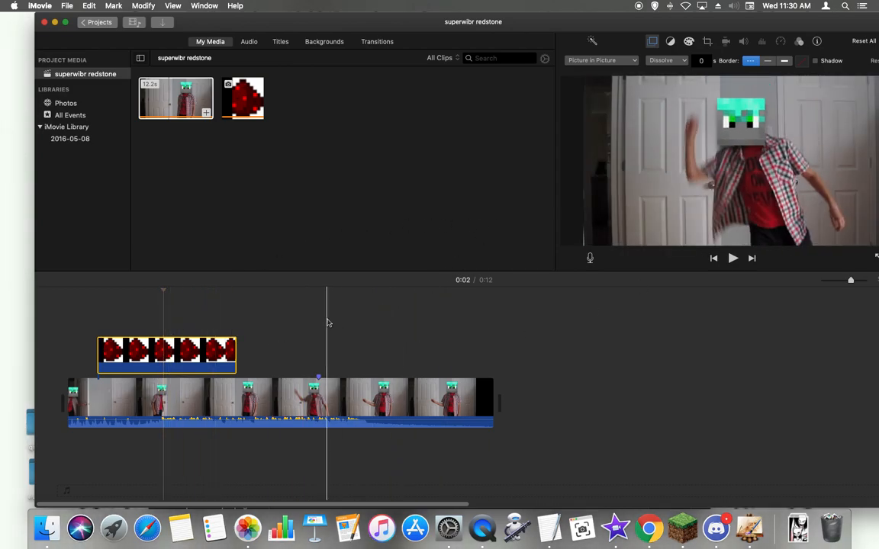
Add a picture-in-picture position keyframe to the redstone overlay at about 0:02
{"action": "left_click", "coordinate": [208, 309]}
{"action": "left_click", "coordinate": [181, 308]}
{"action": "left_click", "coordinate": [167, 350]}
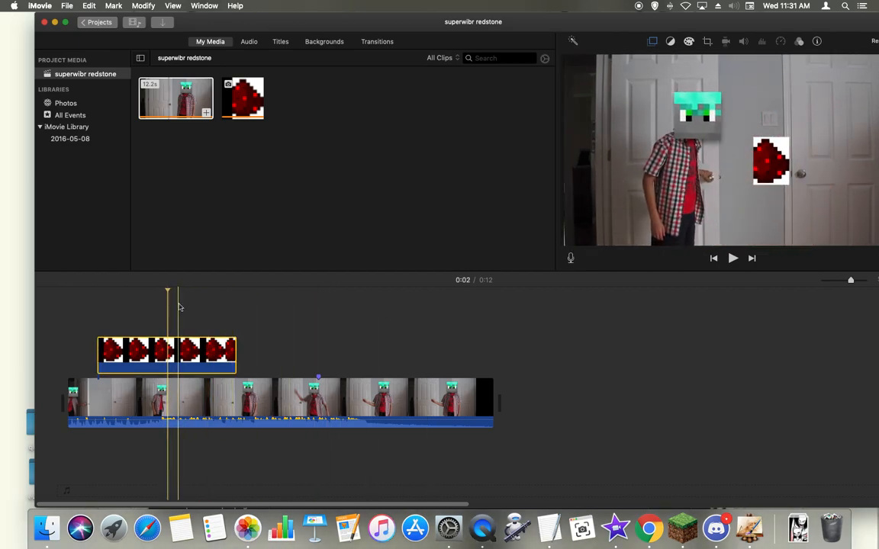
{"action": "left_click", "coordinate": [652, 43]}
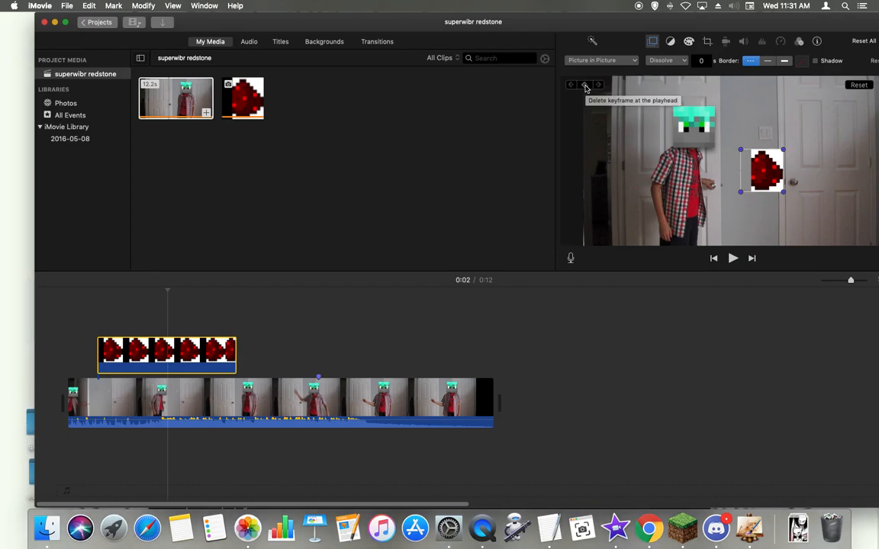
Go back to about 0:01 on the redstone overlay and move the picture beside the person's head
{"action": "left_click", "coordinate": [97, 310]}
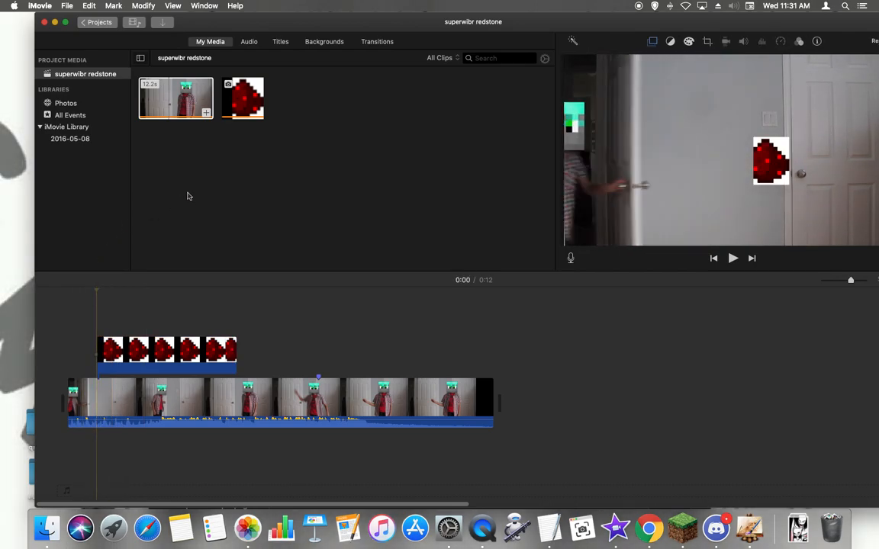
{"action": "left_click", "coordinate": [149, 352]}
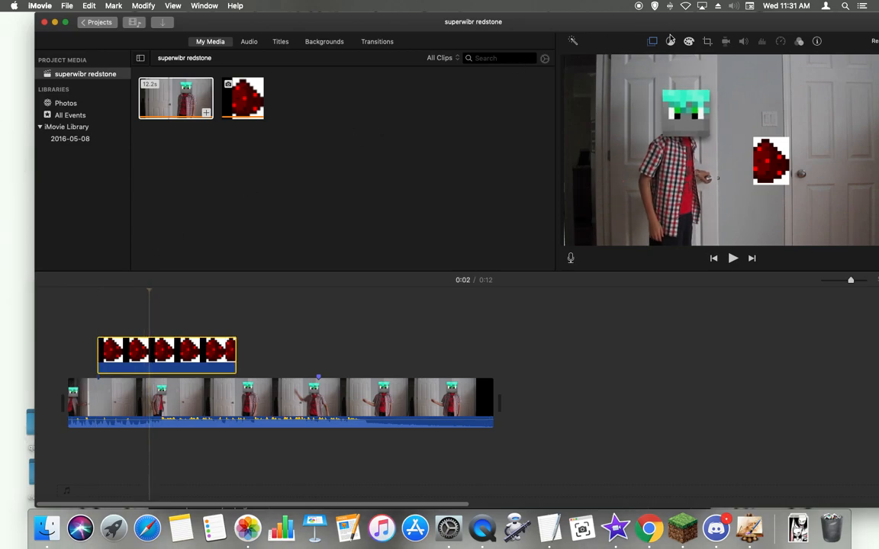
{"action": "left_click", "coordinate": [652, 42]}
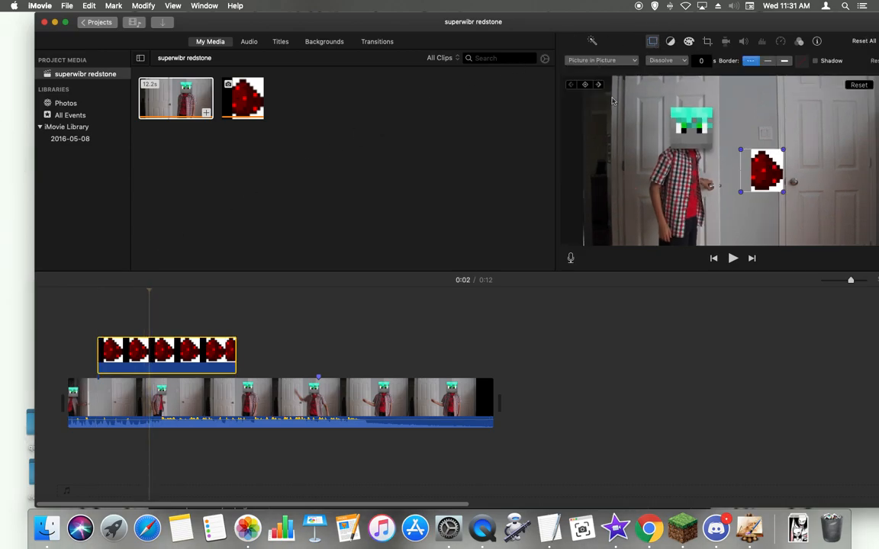
{"action": "left_click", "coordinate": [97, 313]}
{"action": "left_click", "coordinate": [654, 43]}
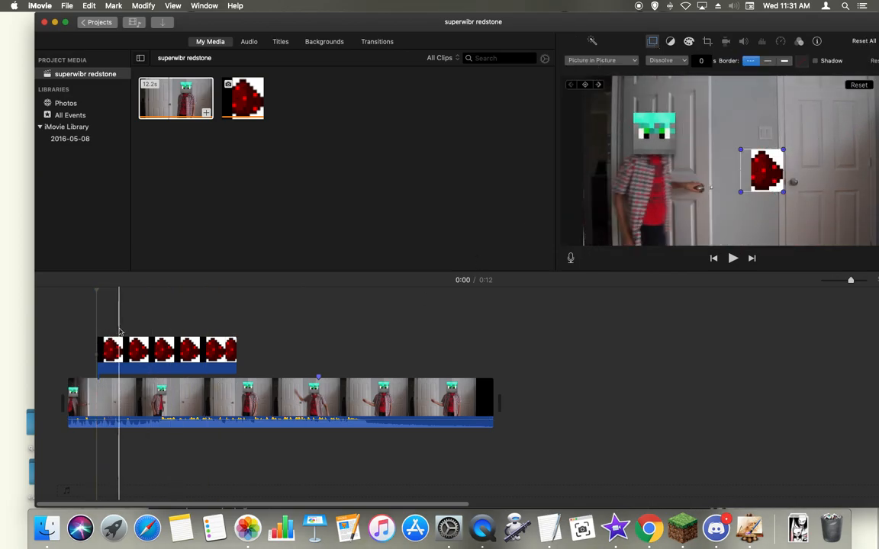
{"action": "left_click", "coordinate": [119, 331]}
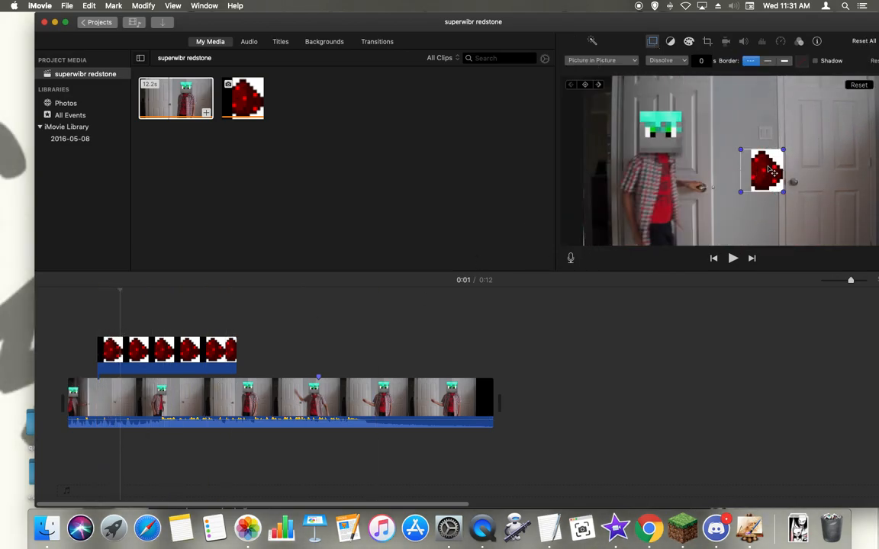
{"action": "left_click_drag", "start_coordinate": [765, 174], "coordinate": [699, 129]}
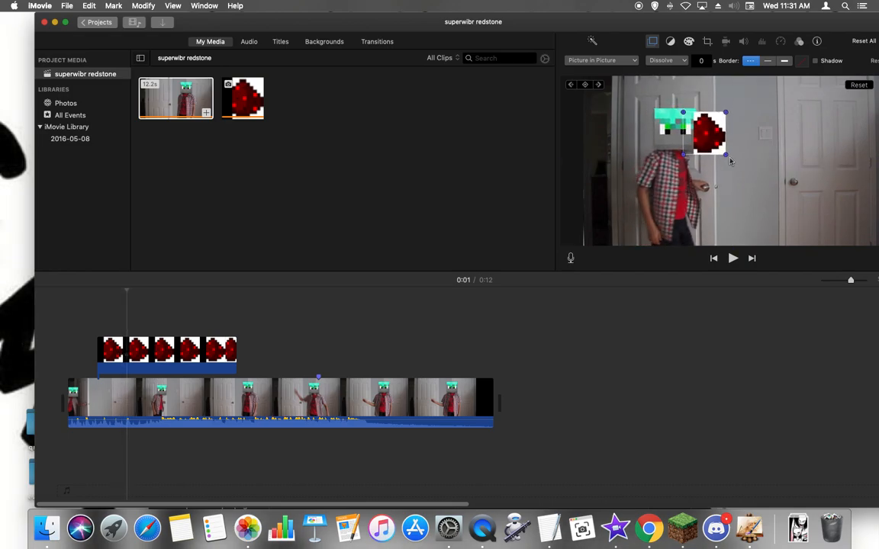
At about 0:03, reposition the redstone picture over the upper part of the door facing the person
{"action": "left_click", "coordinate": [221, 333]}
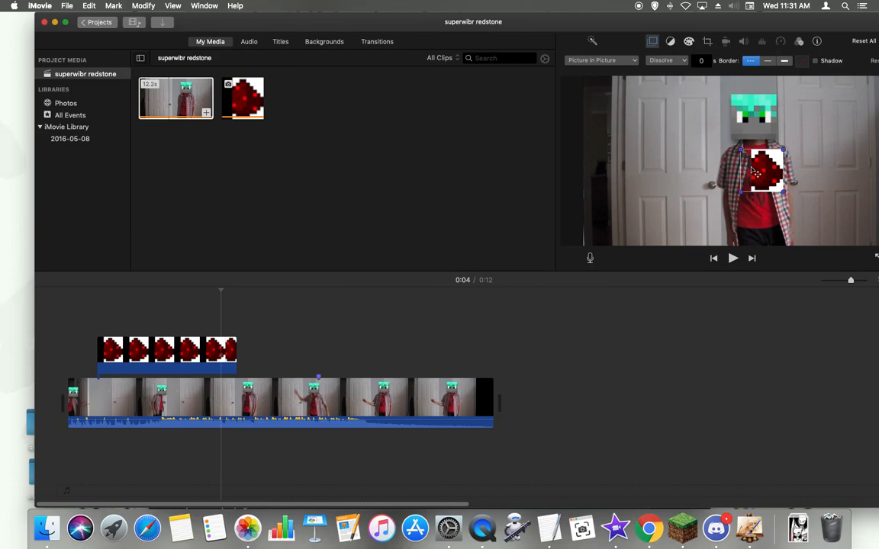
{"action": "left_click", "coordinate": [174, 351]}
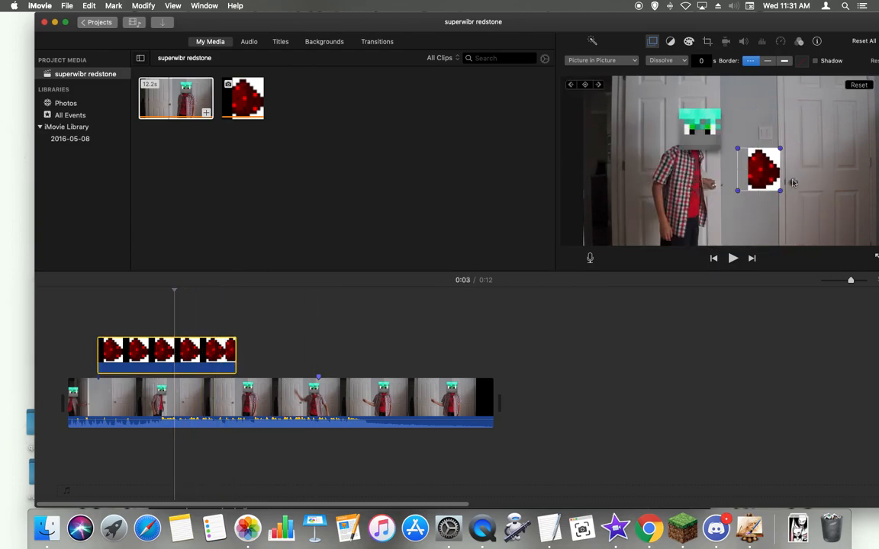
{"action": "left_click_drag", "start_coordinate": [793, 146], "coordinate": [826, 108]}
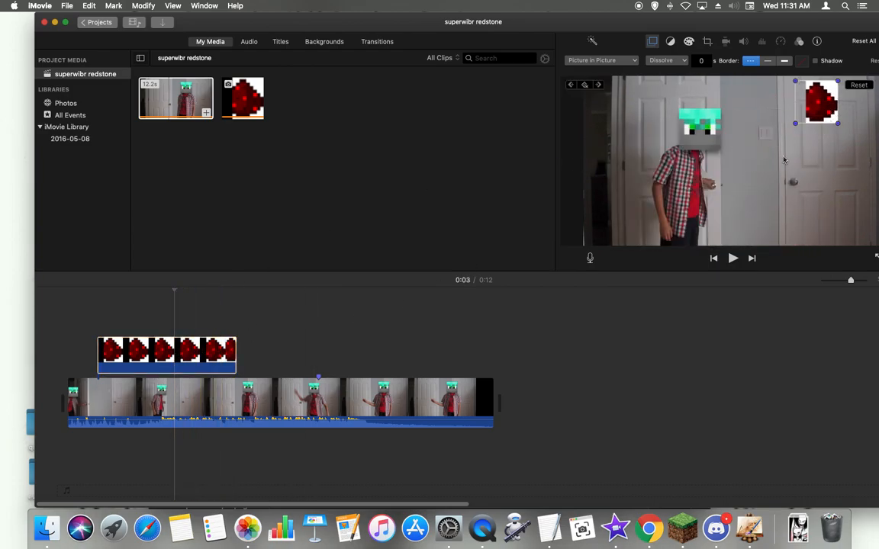
Play the opening seconds and check how the redstone picture moves between its keyframes
{"action": "left_click", "coordinate": [88, 315]}
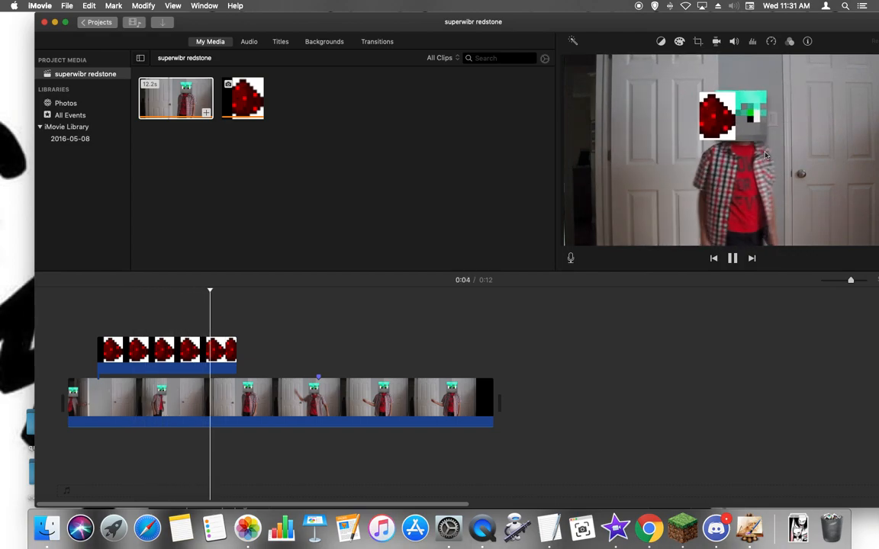
{"action": "left_click", "coordinate": [149, 353]}
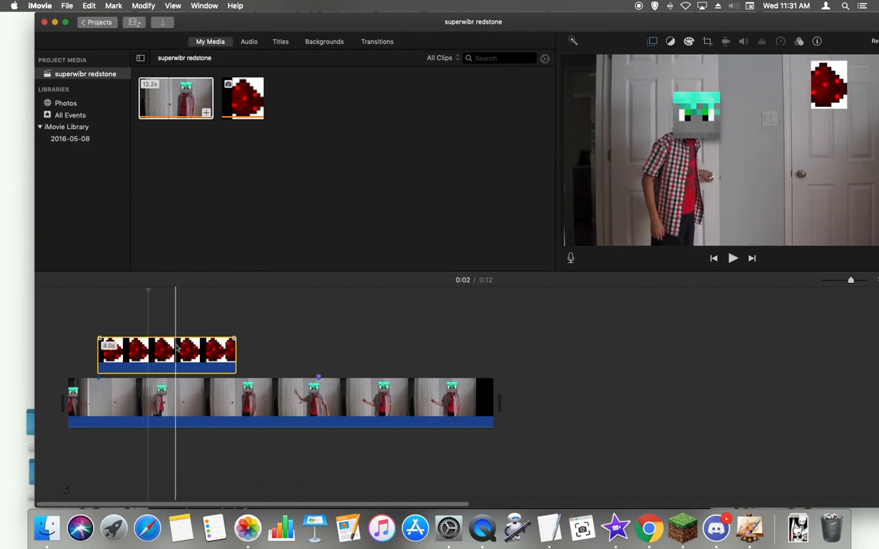
{"action": "left_click", "coordinate": [99, 328]}
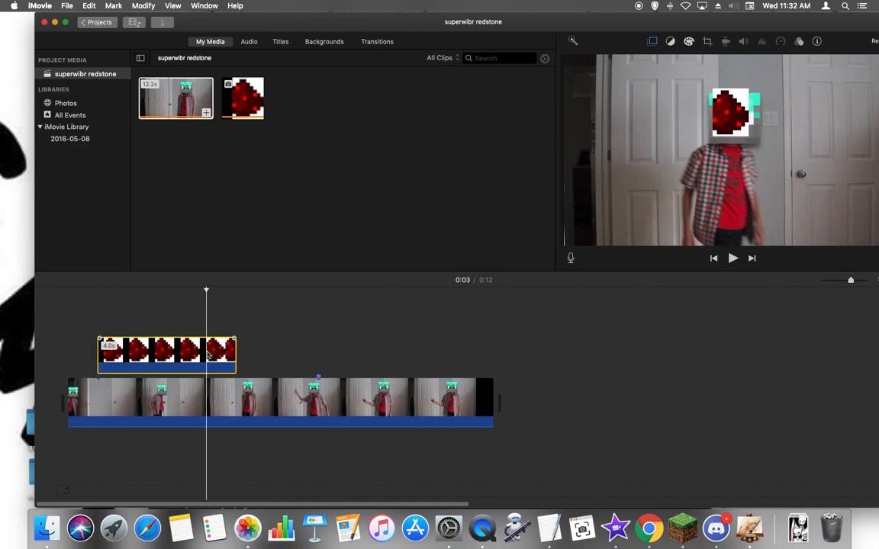
Delete the animated redstone overlay and place a fresh copy of the image above the very start of the video
{"action": "key", "text": "Delete"}
{"action": "left_click_drag", "start_coordinate": [248, 113], "coordinate": [70, 347]}
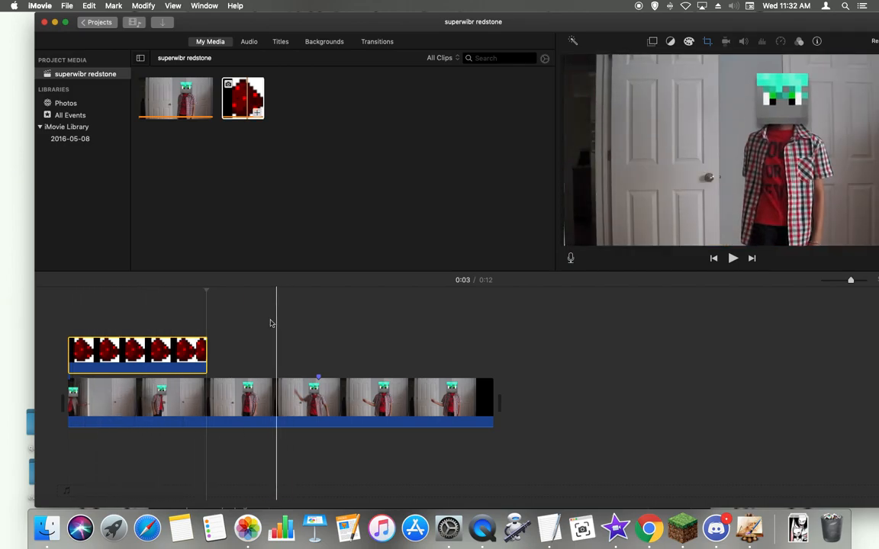
Switch the new redstone overlay to Picture in Picture and place the picture near the person's head
{"action": "left_click", "coordinate": [653, 43]}
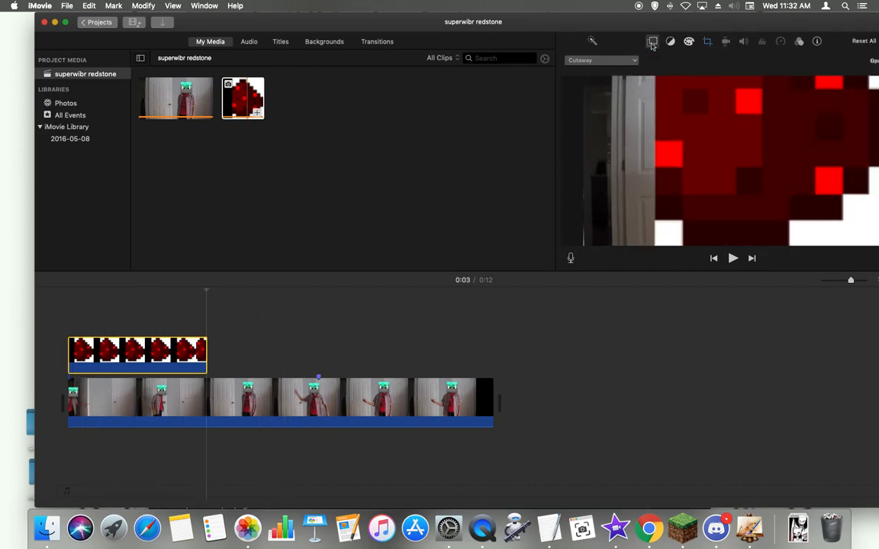
{"action": "left_click", "coordinate": [608, 61]}
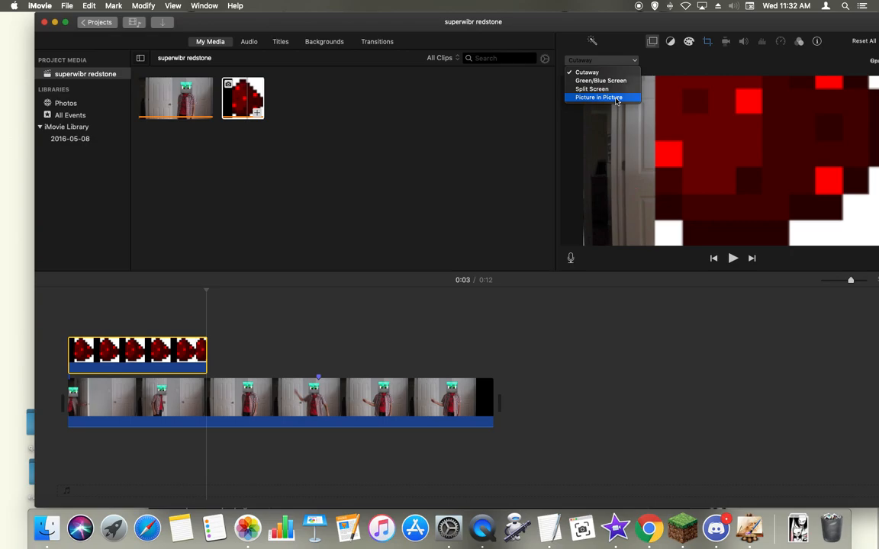
{"action": "left_click", "coordinate": [616, 98]}
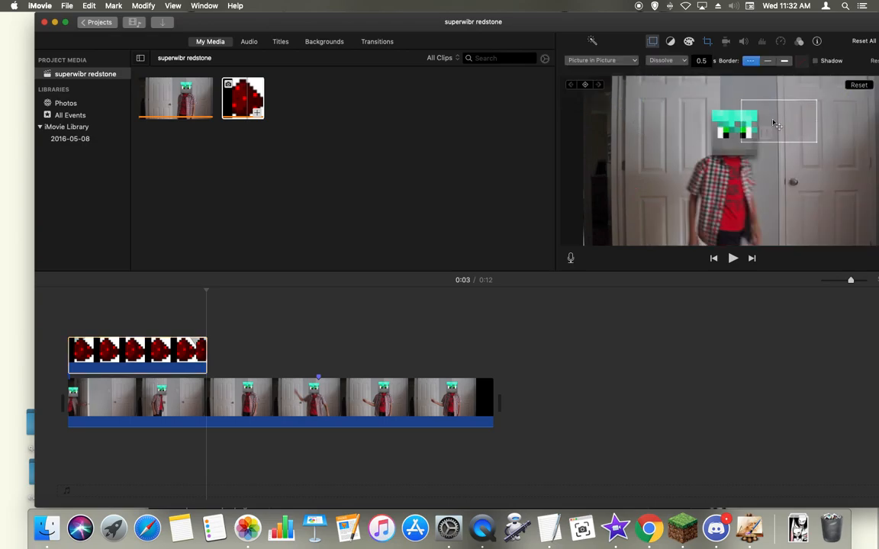
{"action": "left_click_drag", "start_coordinate": [684, 150], "coordinate": [696, 130]}
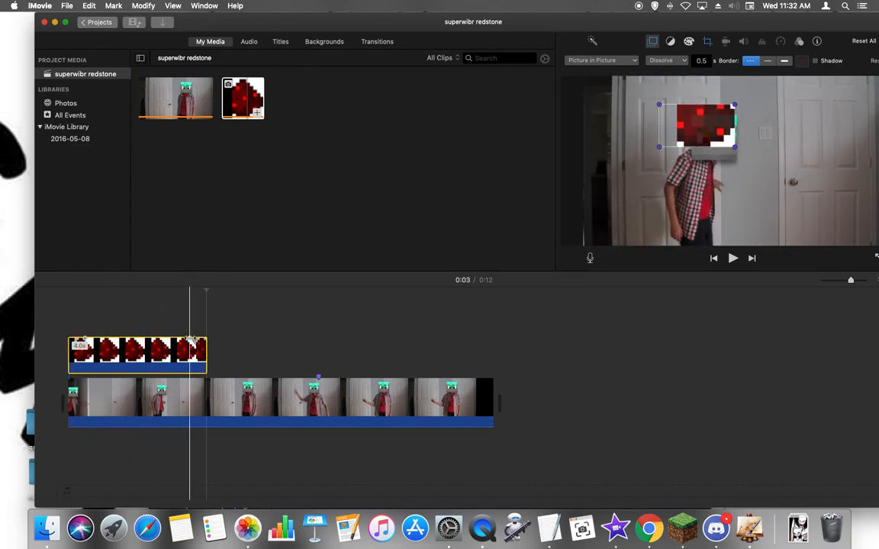
Set the overlay's dissolve to 0 seconds, keeping it aligned with the video's start, and move the picture to the frame's upper-right corner
{"action": "left_click_drag", "start_coordinate": [191, 345], "coordinate": [200, 342]}
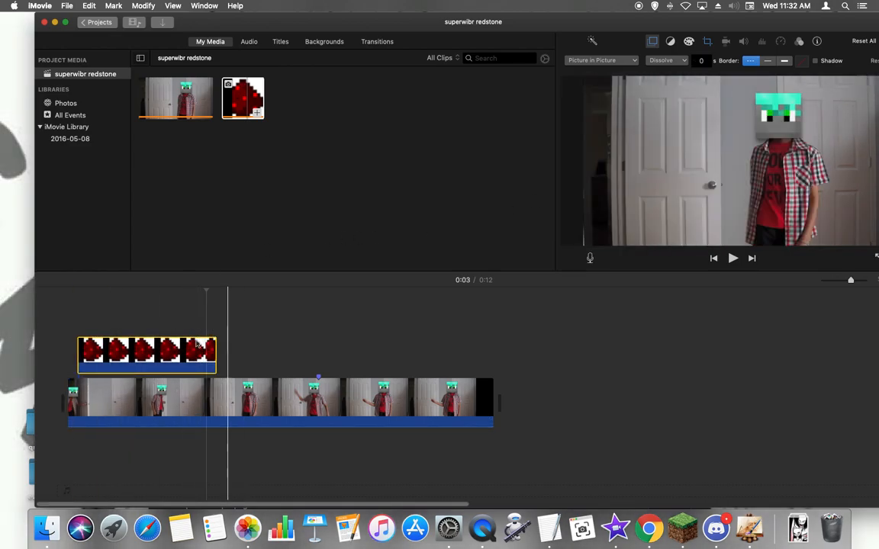
{"action": "left_click_drag", "start_coordinate": [90, 347], "coordinate": [80, 347]}
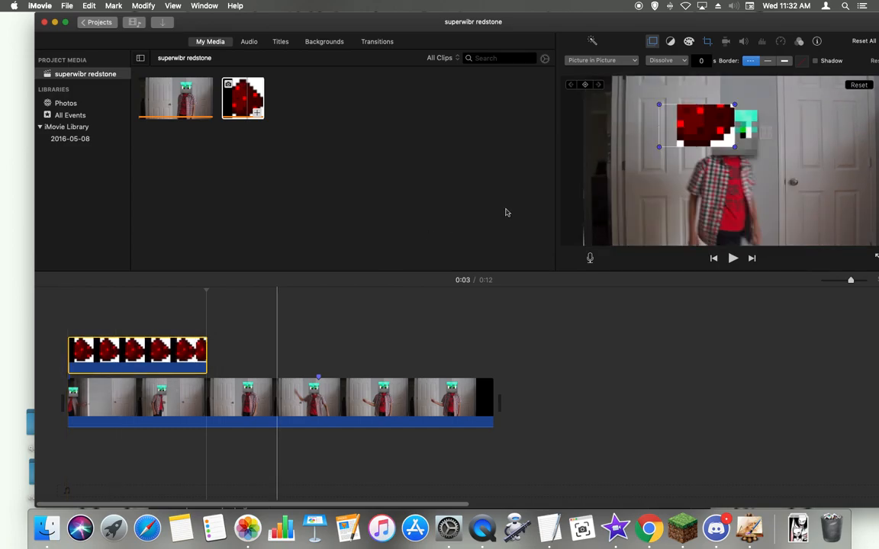
{"action": "left_click_drag", "start_coordinate": [753, 136], "coordinate": [598, 144]}
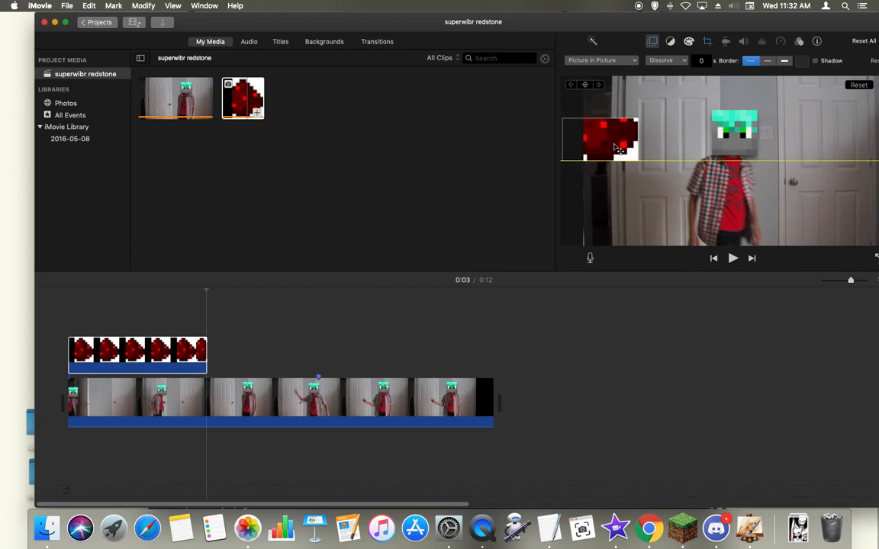
{"action": "left_click_drag", "start_coordinate": [642, 154], "coordinate": [856, 110]}
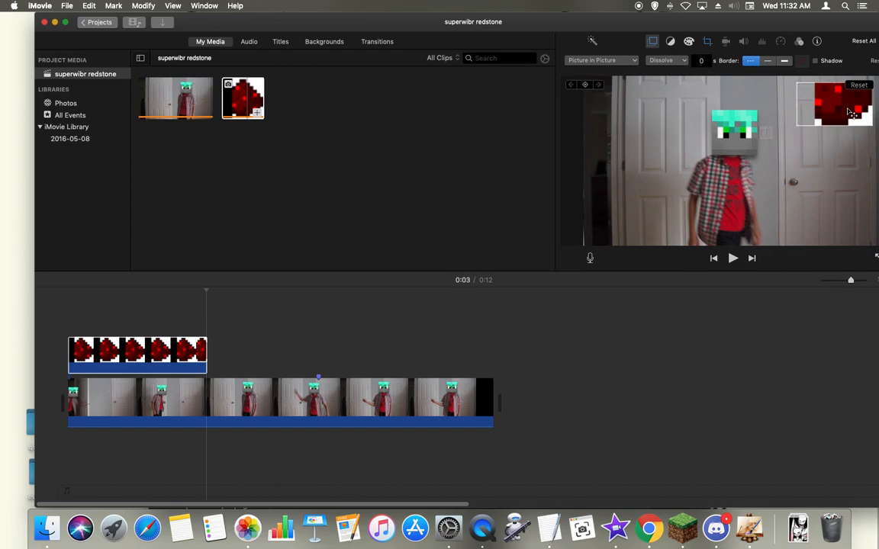
Move the redstone picture beside the person's head and delete the overlay from the timeline
{"action": "left_click_drag", "start_coordinate": [852, 112], "coordinate": [821, 141]}
{"action": "left_click_drag", "start_coordinate": [743, 155], "coordinate": [761, 135]}
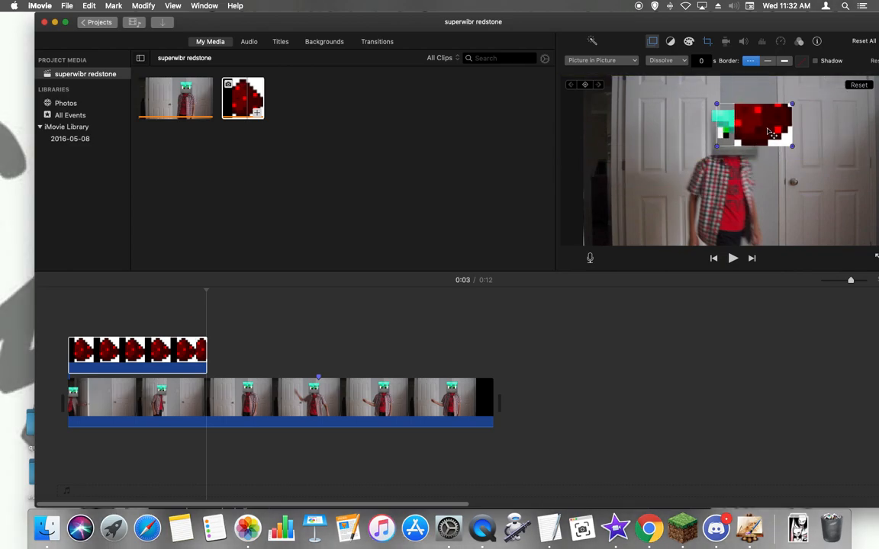
{"action": "left_click", "coordinate": [158, 364]}
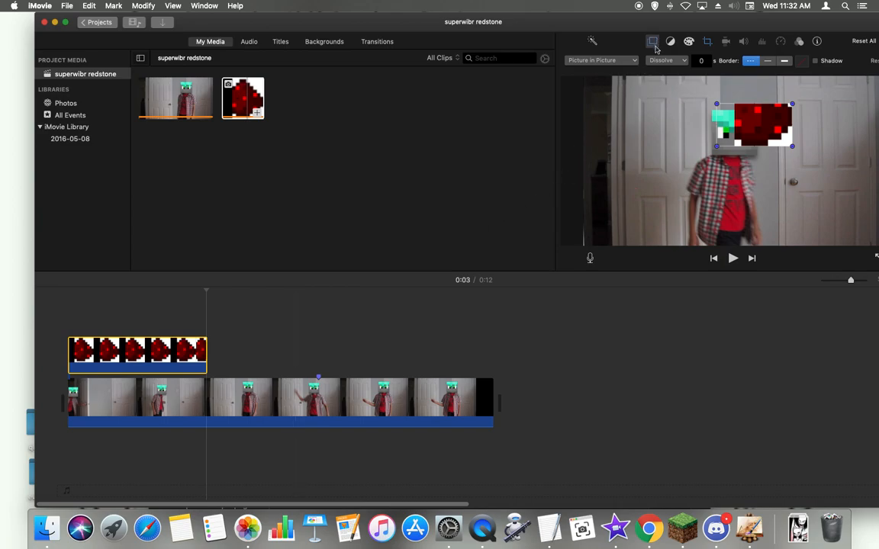
{"action": "left_click", "coordinate": [159, 351]}
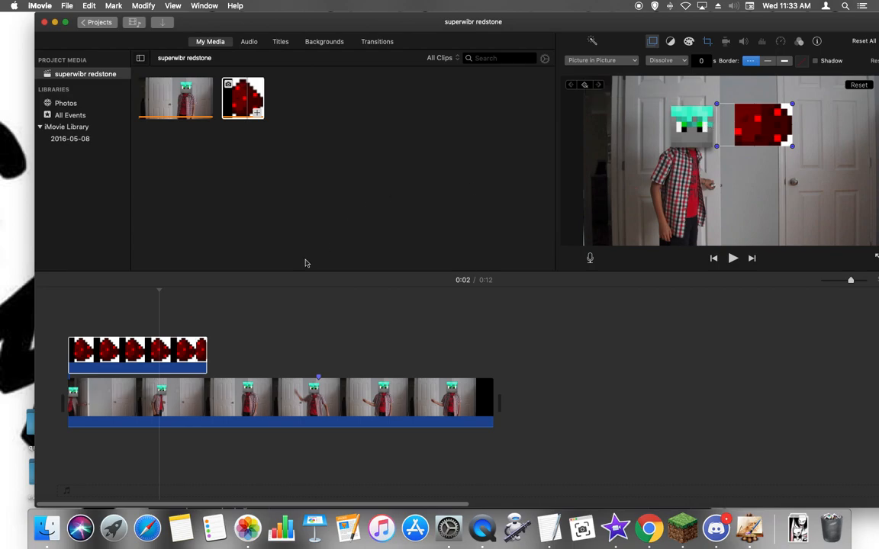
{"action": "key", "text": "Delete"}
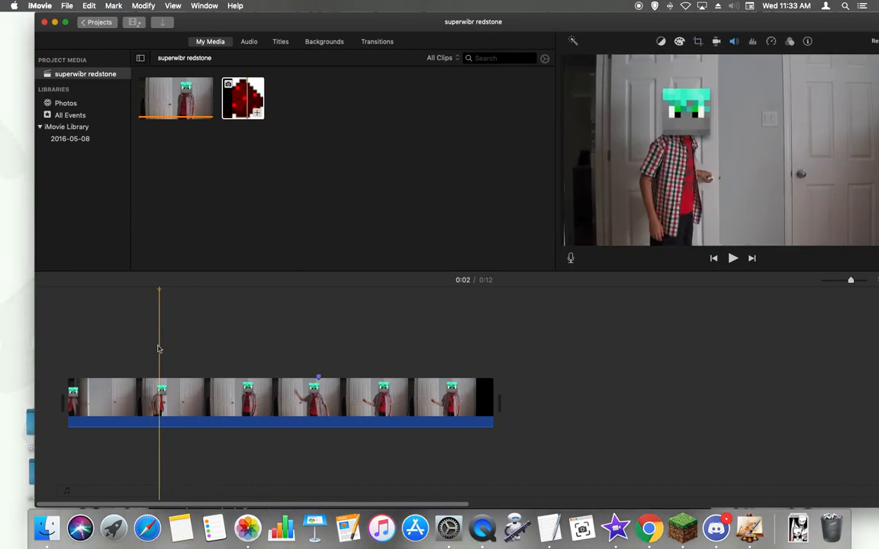
Switch to Chrome and save the redstone dust image with the checkered background from the image results to the desktop
{"action": "left_click_drag", "start_coordinate": [236, 24], "coordinate": [328, 23]}
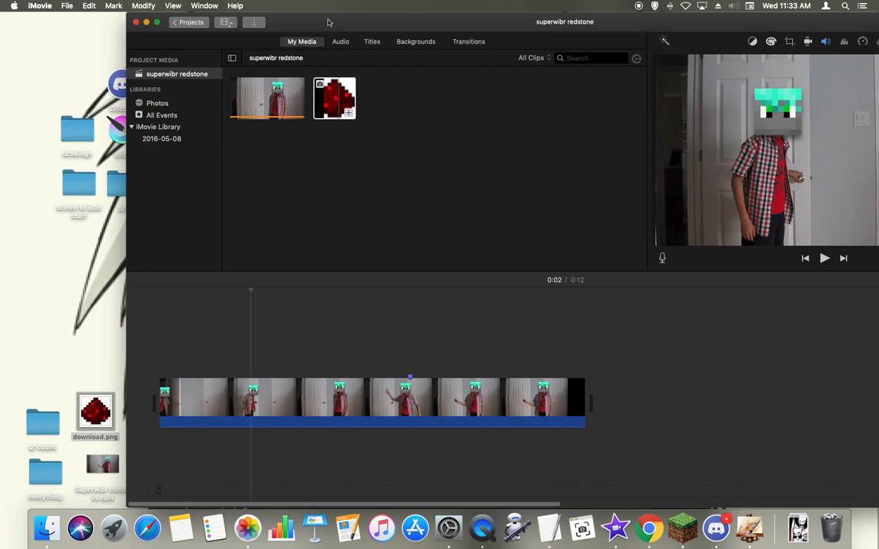
{"action": "left_click_drag", "start_coordinate": [328, 22], "coordinate": [320, 21]}
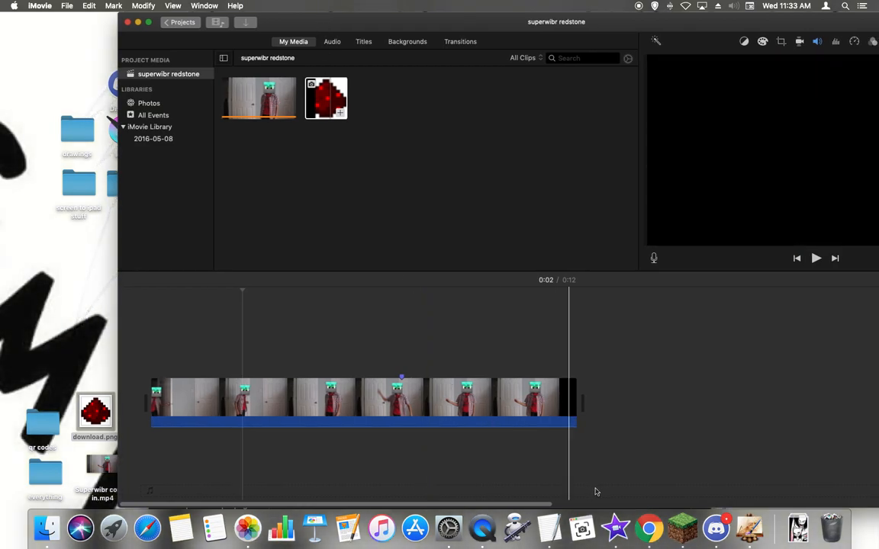
{"action": "left_click", "coordinate": [649, 526]}
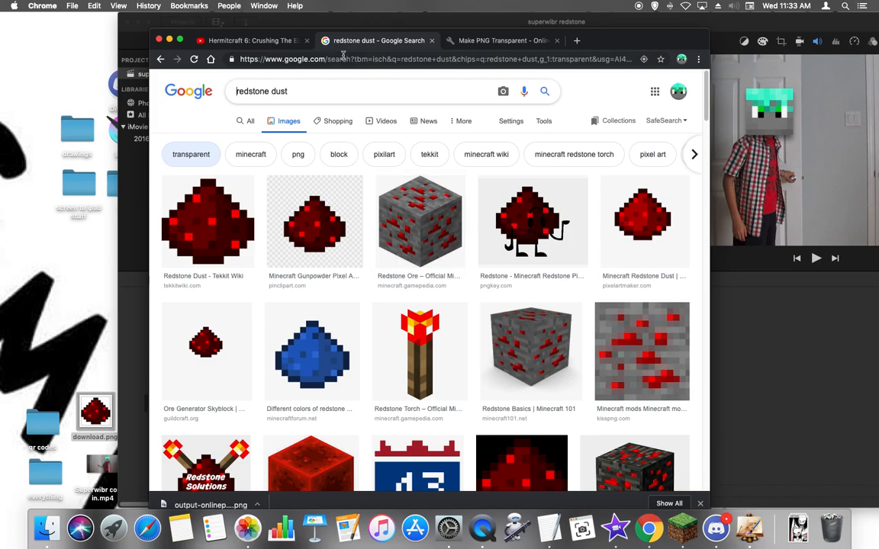
{"action": "left_click_drag", "start_coordinate": [591, 46], "coordinate": [690, 35]}
{"action": "left_click_drag", "start_coordinate": [95, 412], "coordinate": [72, 334]}
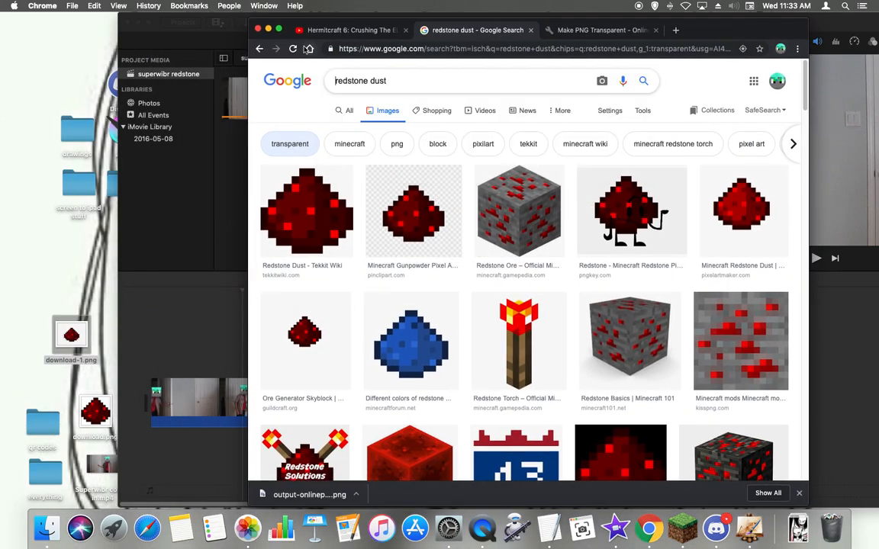
{"action": "left_click", "coordinate": [268, 30]}
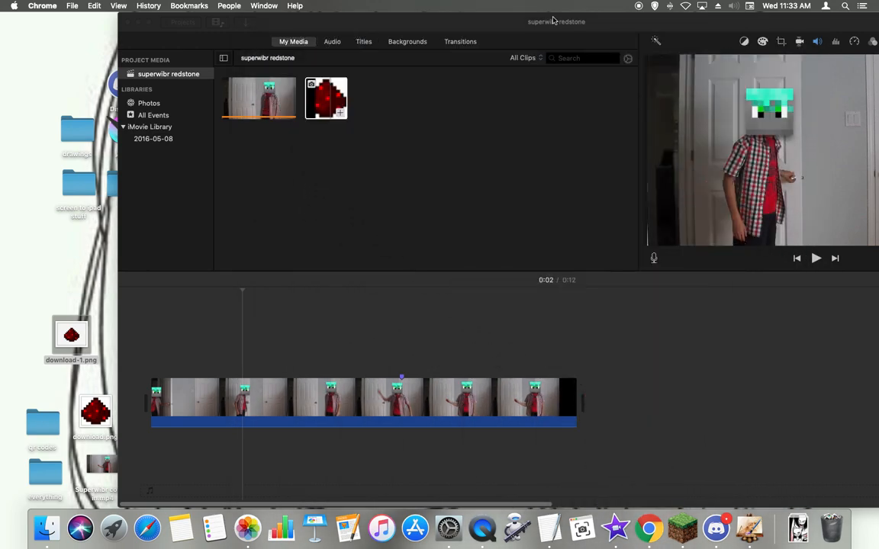
Place download-1.png above the video clip, switch it to Picture in Picture and position it beside the person's head
{"action": "left_click_drag", "start_coordinate": [71, 335], "coordinate": [208, 347]}
{"action": "left_click", "coordinate": [735, 42]}
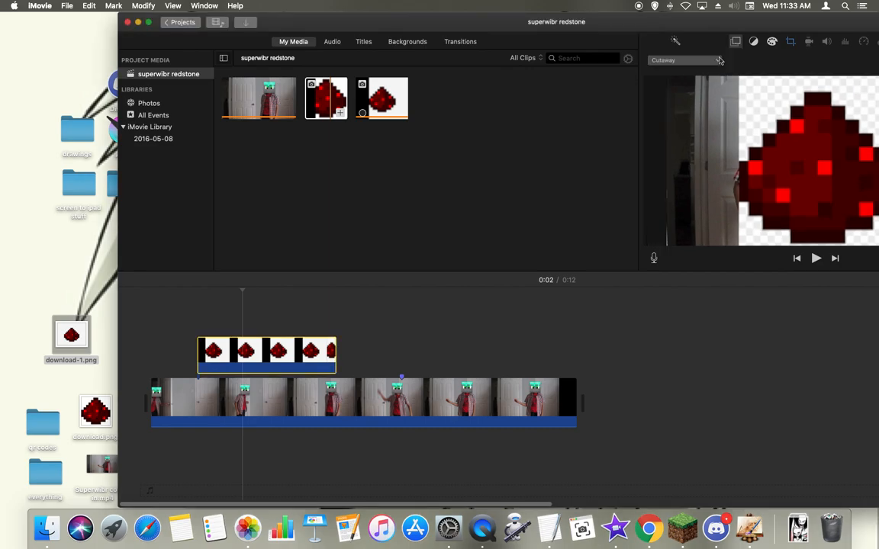
{"action": "left_click", "coordinate": [683, 60]}
{"action": "left_click", "coordinate": [697, 95]}
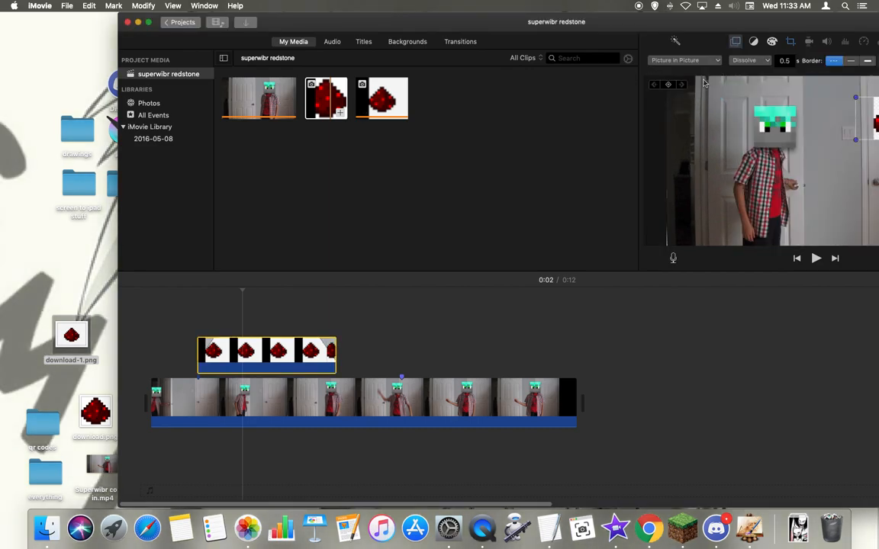
{"action": "left_click_drag", "start_coordinate": [751, 22], "coordinate": [709, 22]}
{"action": "left_click_drag", "start_coordinate": [856, 127], "coordinate": [770, 143]}
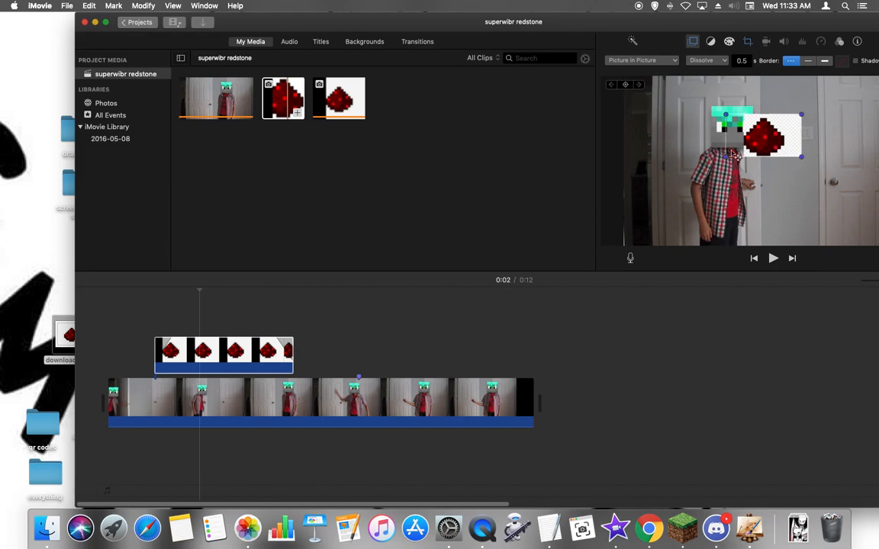
Delete the download-1.png overlay from the timeline and inspect the source file in Preview
{"action": "left_click", "coordinate": [241, 358]}
{"action": "key", "text": "Delete"}
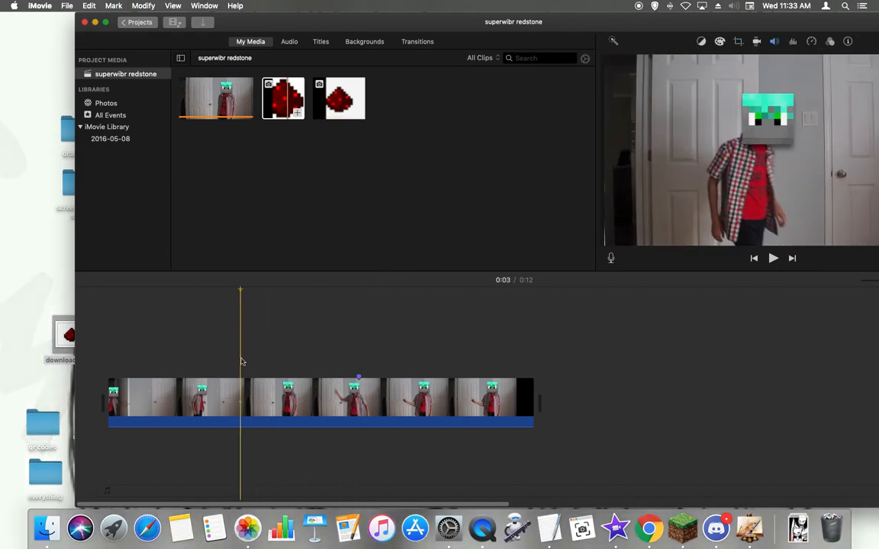
{"action": "left_click_drag", "start_coordinate": [240, 23], "coordinate": [323, 23]}
{"action": "left_click_drag", "start_coordinate": [71, 337], "coordinate": [100, 339]}
{"action": "double_click", "coordinate": [86, 331]}
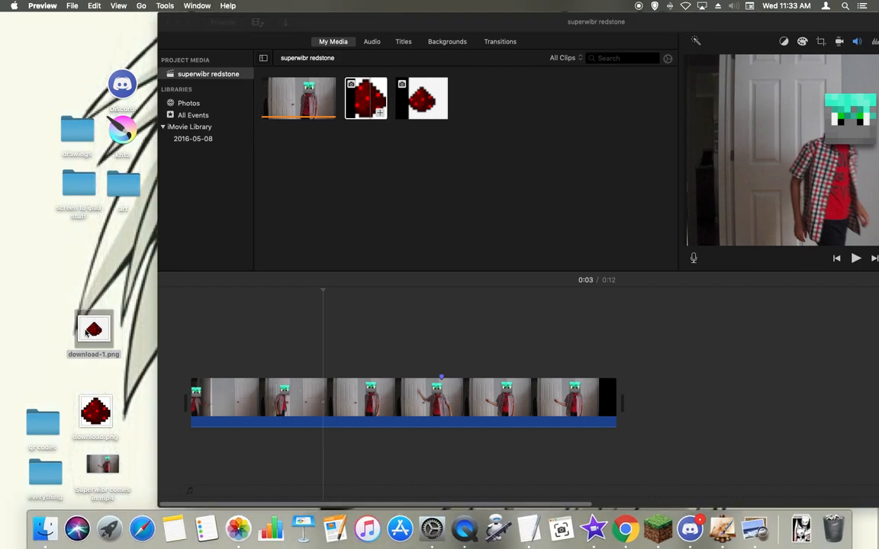
{"action": "left_click", "coordinate": [9, 20]}
Move download-1.png from the desktop to the Trash
{"action": "left_click_drag", "start_coordinate": [94, 330], "coordinate": [876, 546]}
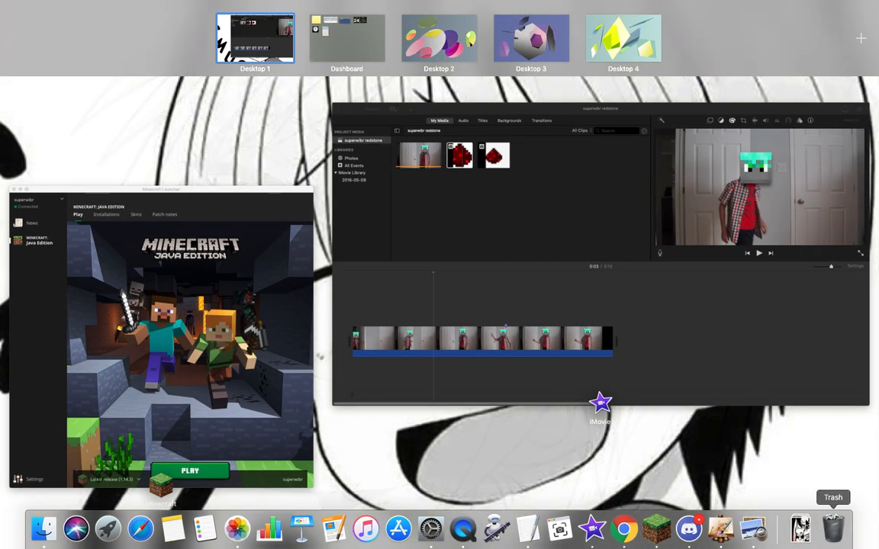
{"action": "left_click", "coordinate": [259, 149]}
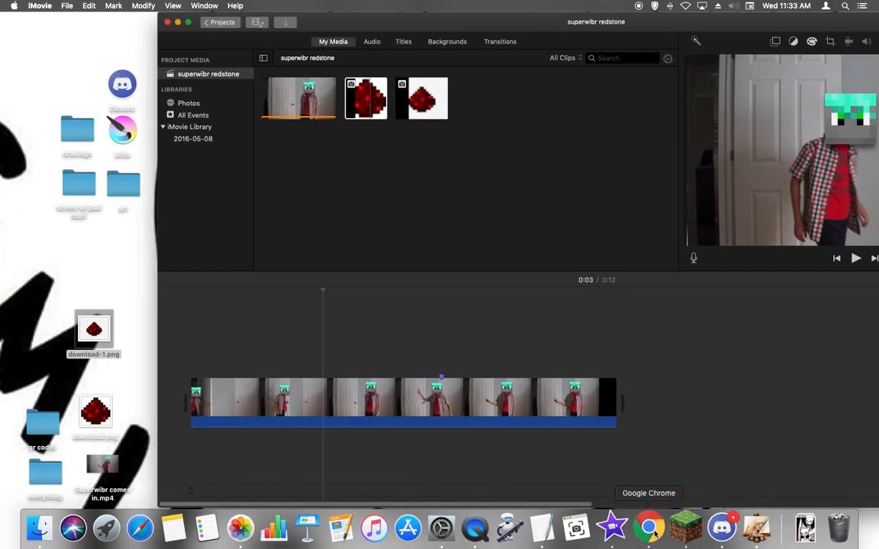
{"action": "left_click", "coordinate": [652, 528]}
{"action": "left_click_drag", "start_coordinate": [94, 329], "coordinate": [842, 527]}
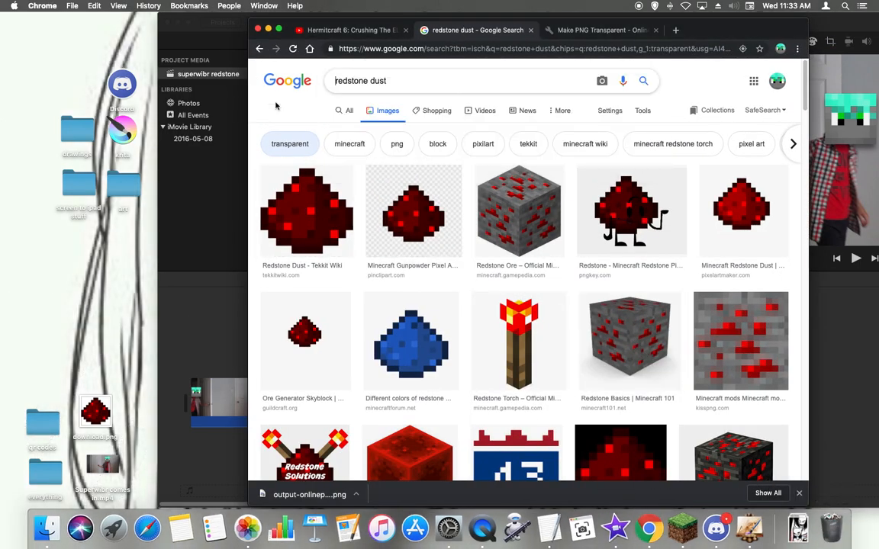
{"action": "left_click", "coordinate": [269, 29]}
Inspect download.png in Preview and load it into the Make PNG Transparent online tool in Chrome
{"action": "double_click", "coordinate": [99, 408]}
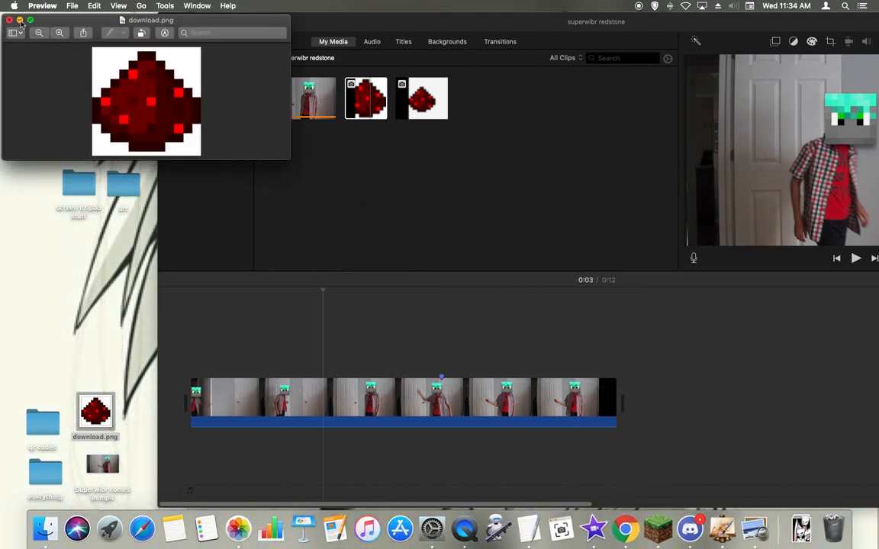
{"action": "left_click", "coordinate": [19, 20]}
{"action": "left_click", "coordinate": [624, 528]}
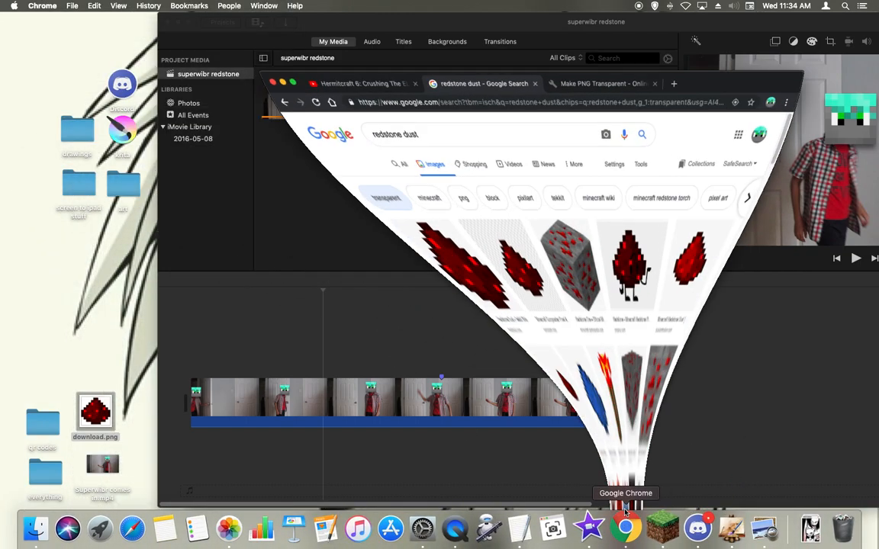
{"action": "left_click", "coordinate": [561, 29]}
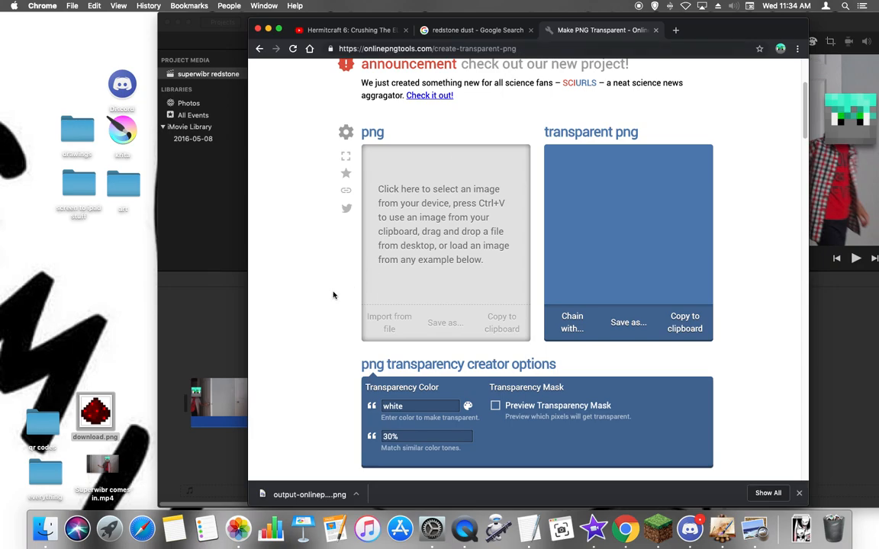
{"action": "left_click_drag", "start_coordinate": [95, 410], "coordinate": [380, 239]}
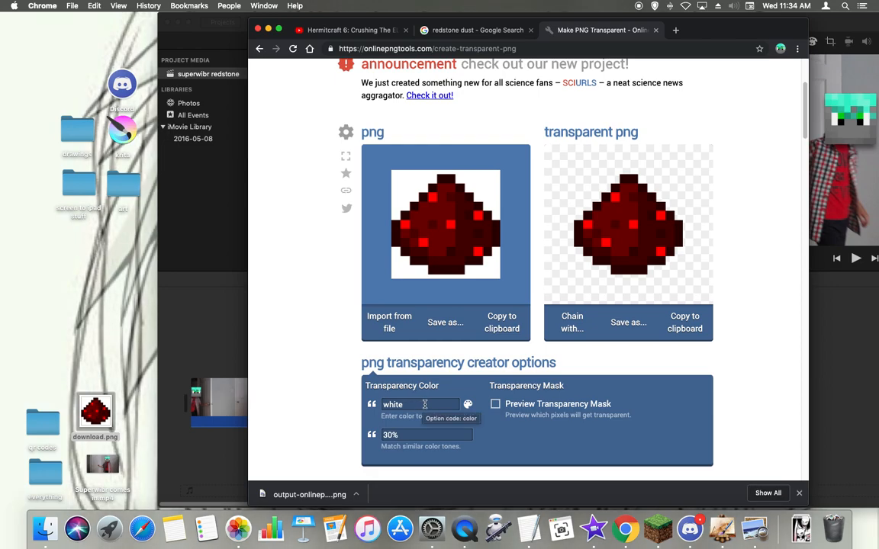
Preview the transparency mask, turn the preview off, and save the transparent PNG to the desktop as output-onlinepngtools.png
{"action": "left_click", "coordinate": [495, 404]}
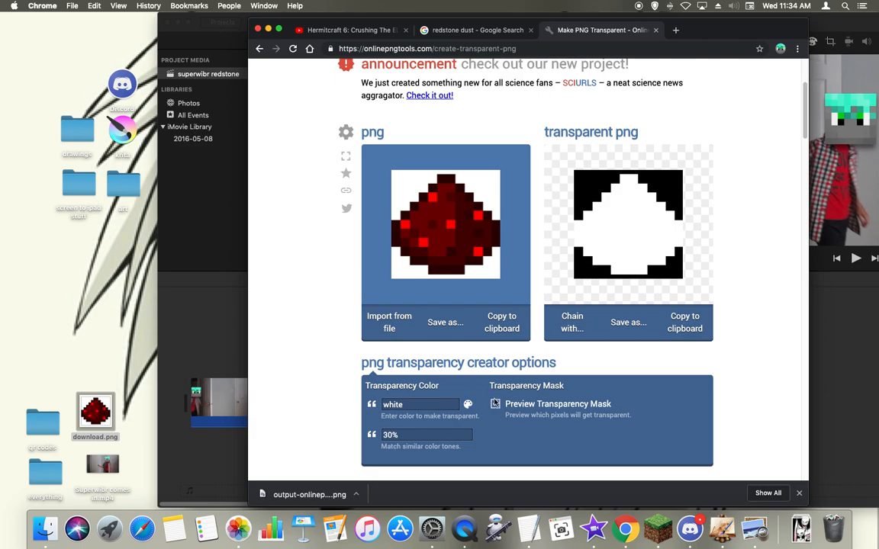
{"action": "left_click", "coordinate": [494, 404]}
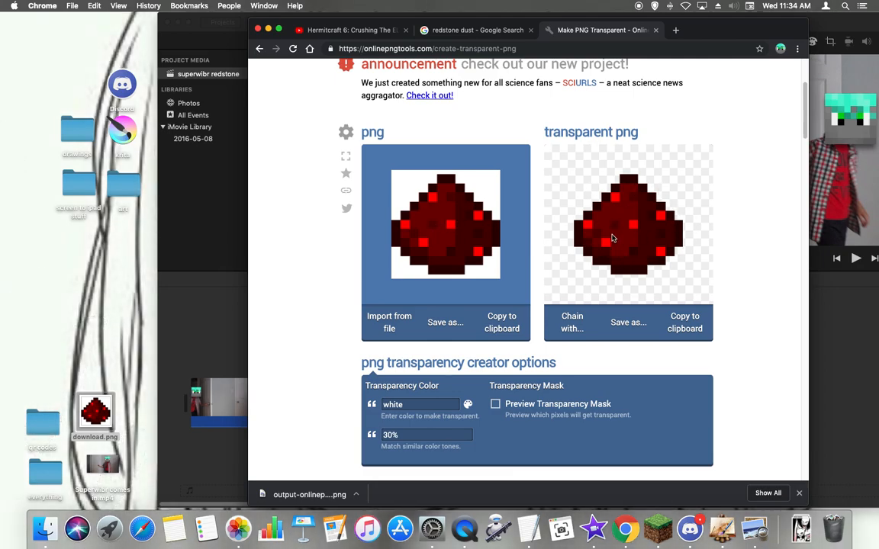
{"action": "left_click", "coordinate": [621, 323]}
{"action": "left_click", "coordinate": [578, 322]}
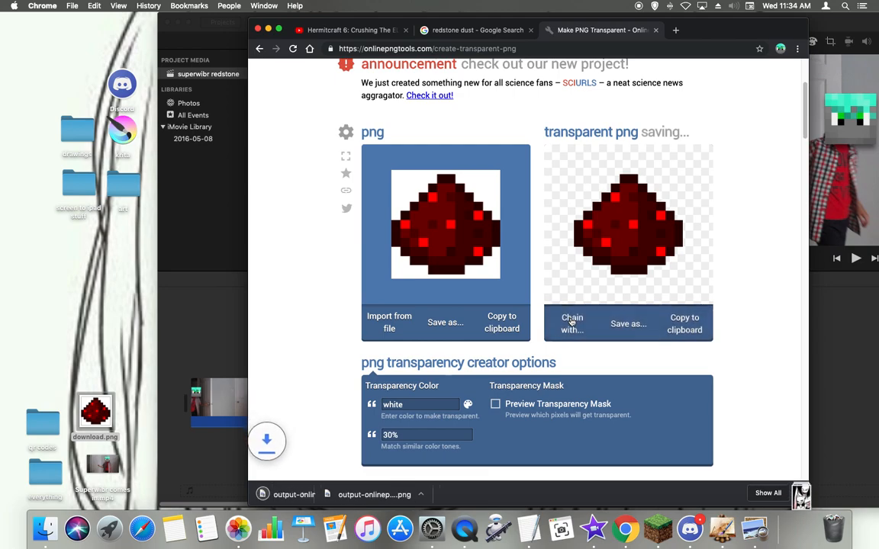
{"action": "left_click_drag", "start_coordinate": [290, 495], "coordinate": [204, 453]}
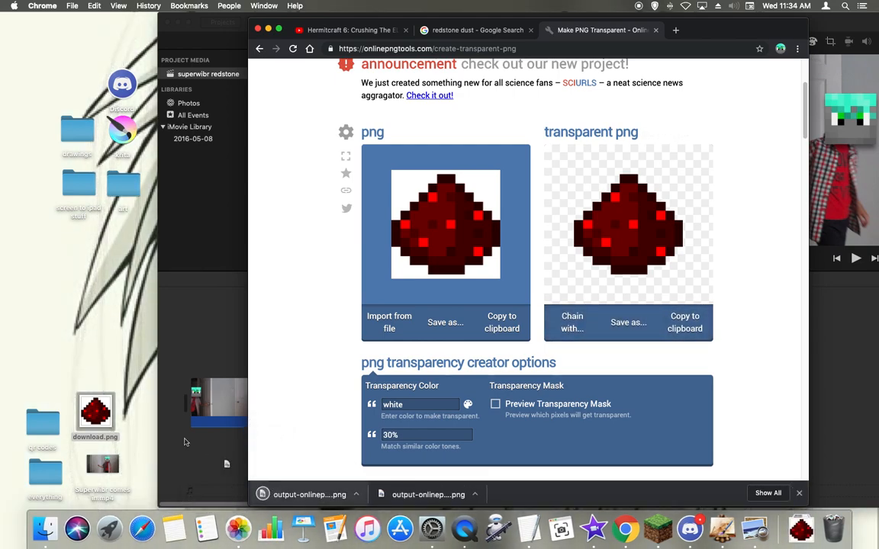
{"action": "left_click_drag", "start_coordinate": [79, 369], "coordinate": [83, 369]}
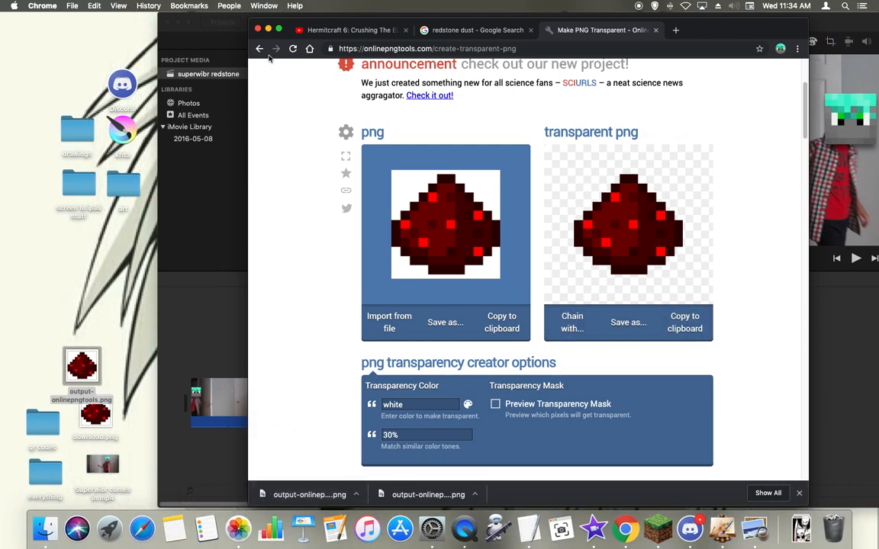
Switch back to iMovie, place output-onlinepngtools.png above the early part of the video clip and set it to Picture in Picture
{"action": "left_click", "coordinate": [268, 29]}
{"action": "left_click_drag", "start_coordinate": [82, 366], "coordinate": [219, 343]}
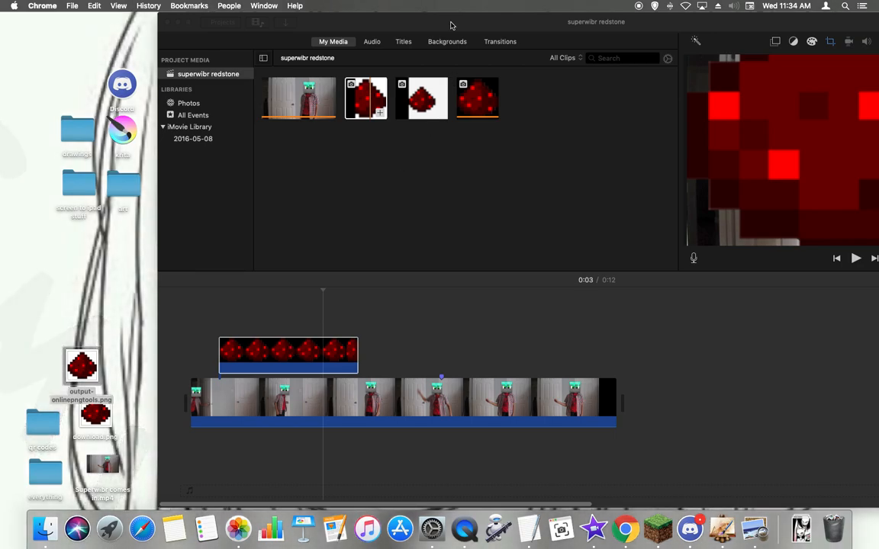
{"action": "left_click_drag", "start_coordinate": [450, 25], "coordinate": [373, 26]}
{"action": "left_click", "coordinate": [697, 40]}
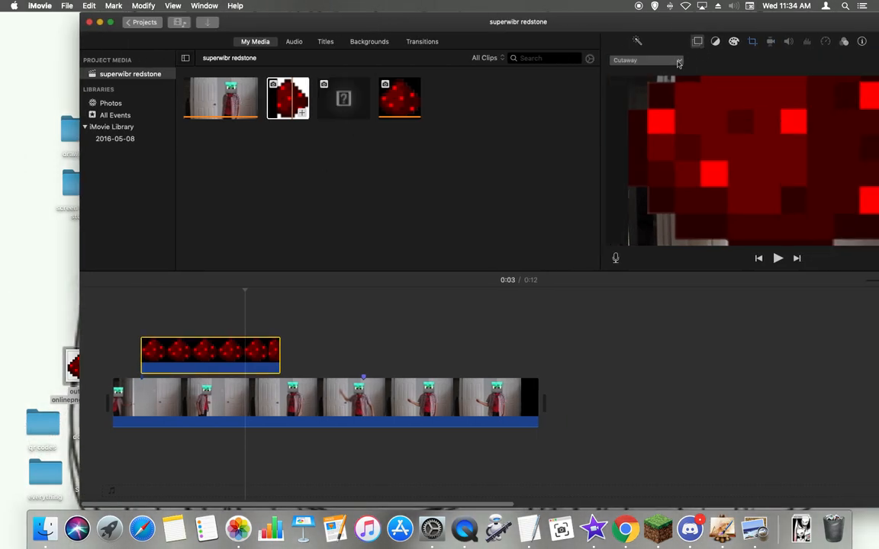
{"action": "left_click", "coordinate": [678, 63]}
{"action": "left_click", "coordinate": [649, 96]}
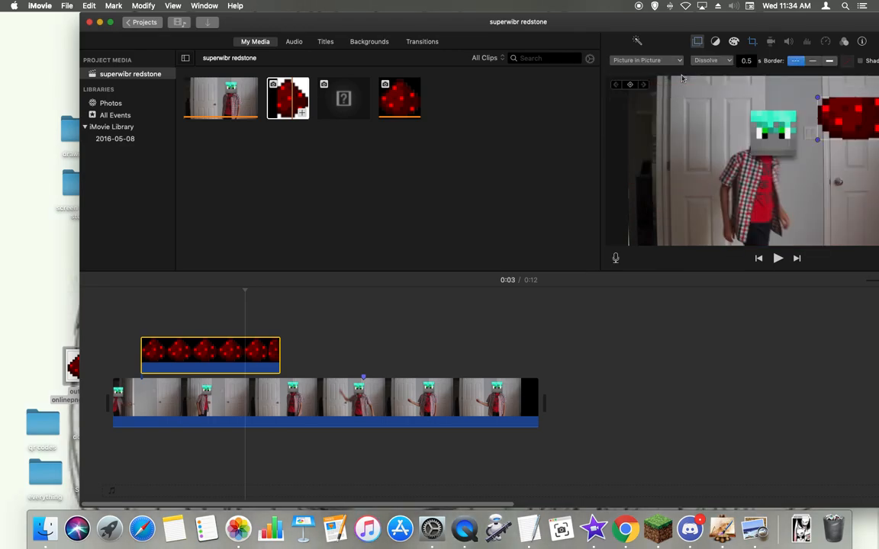
Set the redstone overlay's crop style to Fit and return to its Picture in Picture settings
{"action": "left_click", "coordinate": [753, 41]}
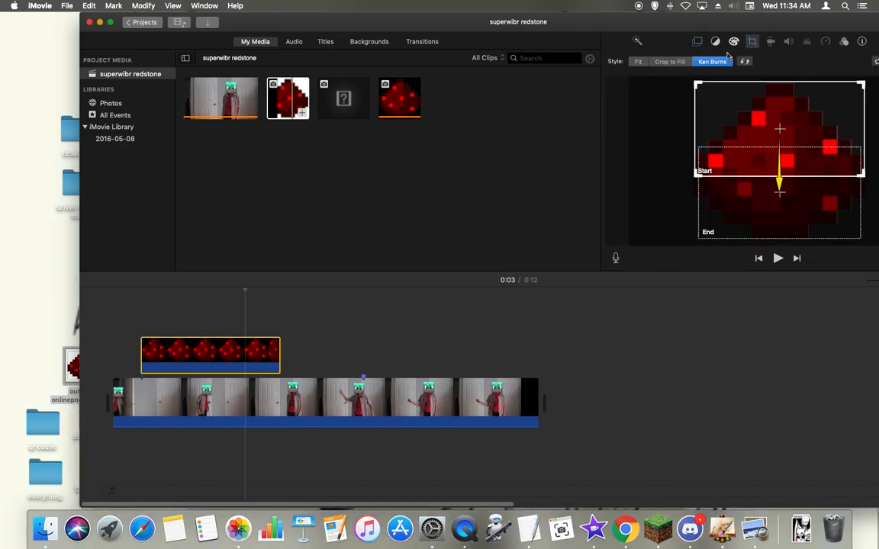
{"action": "left_click_drag", "start_coordinate": [761, 126], "coordinate": [764, 104]}
{"action": "left_click", "coordinate": [639, 61]}
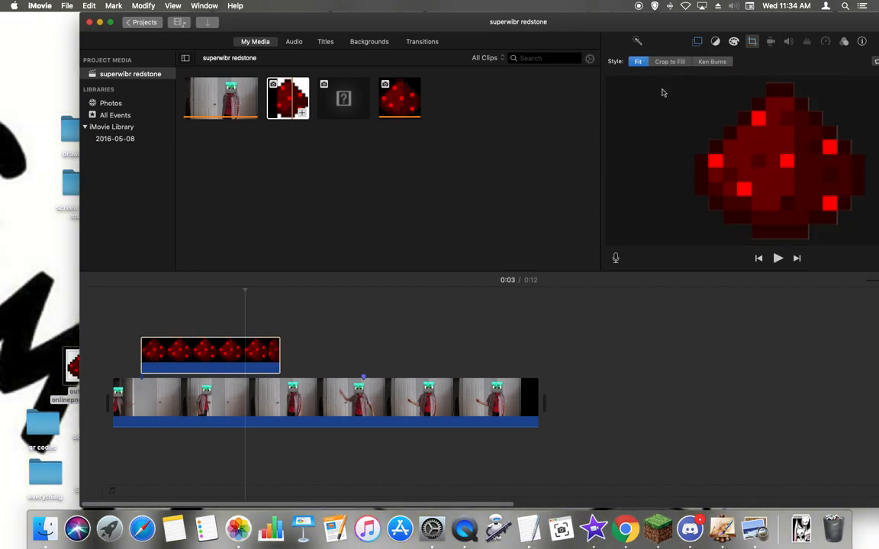
{"action": "left_click", "coordinate": [696, 45]}
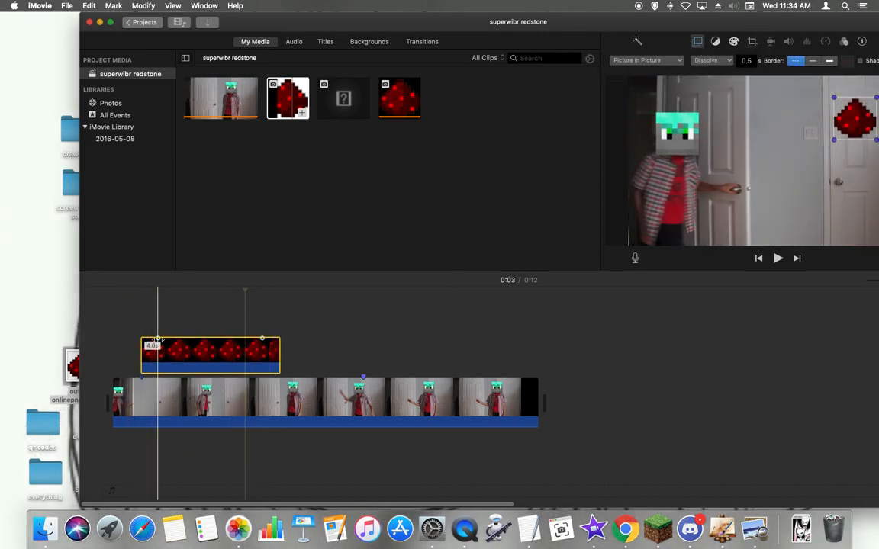
Set the redstone overlay's dissolve to 0 seconds and move the overlay along the timeline to start at the marker
{"action": "left_click_drag", "start_coordinate": [195, 355], "coordinate": [420, 350]}
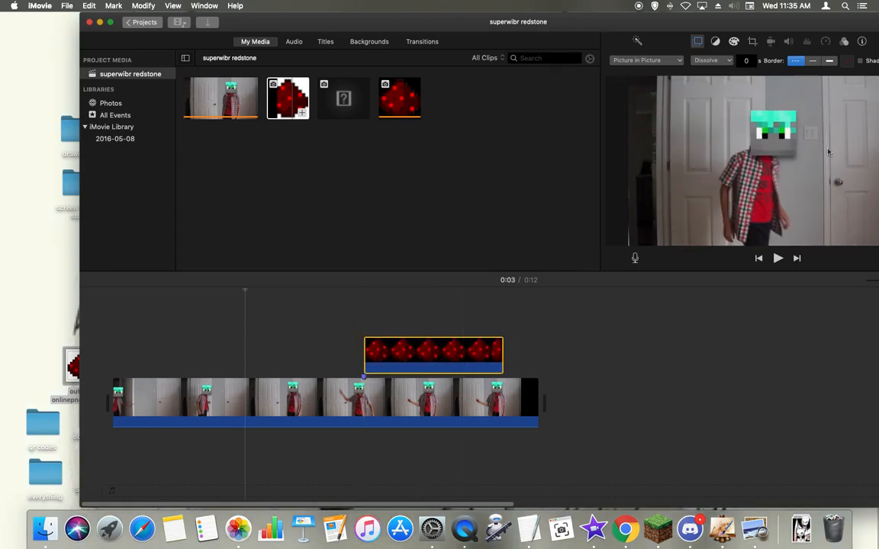
{"action": "left_click_drag", "start_coordinate": [424, 28], "coordinate": [353, 35]}
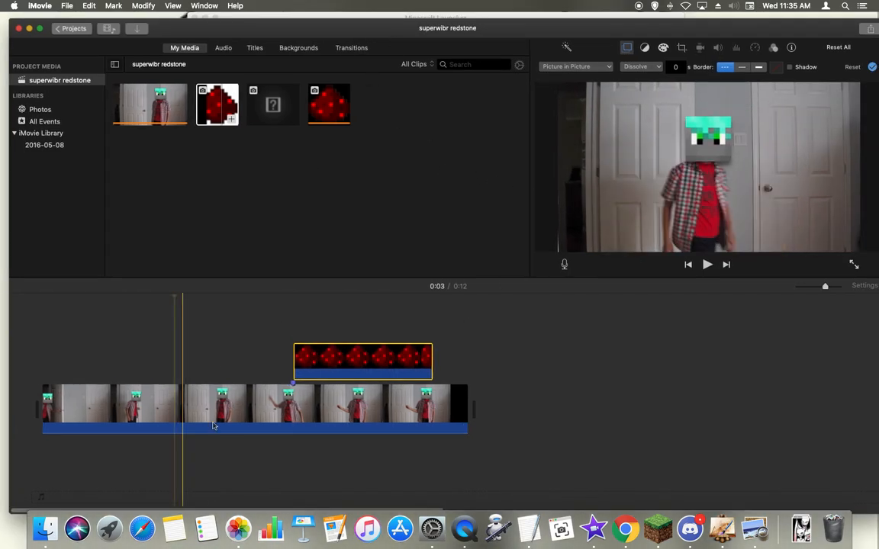
{"action": "left_click", "coordinate": [292, 346]}
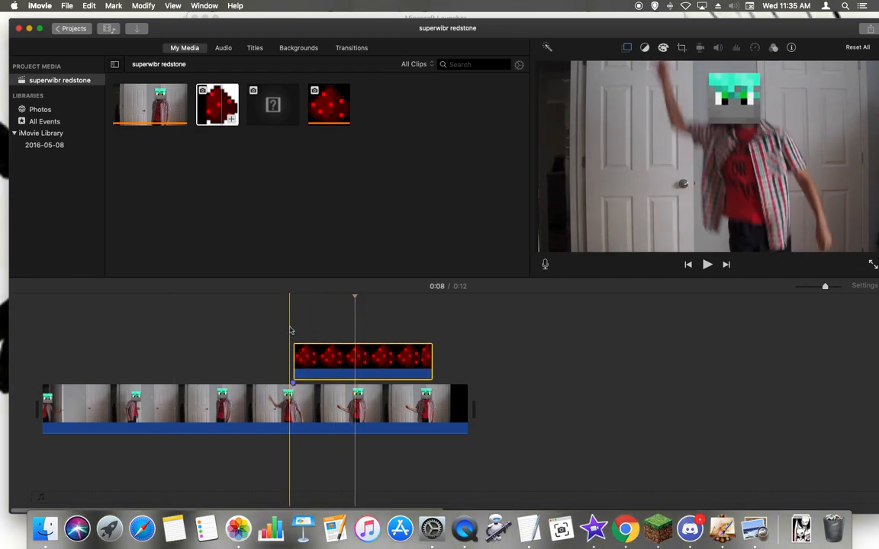
Position the redstone overlay above the raised hand at its start and readjust it to the hand in the next frames
{"action": "left_click", "coordinate": [627, 48]}
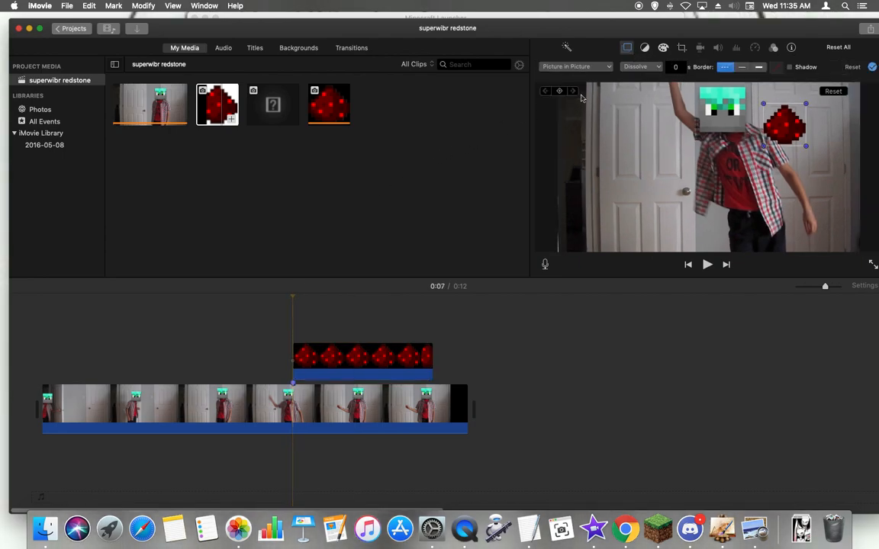
{"action": "left_click_drag", "start_coordinate": [798, 136], "coordinate": [684, 77]}
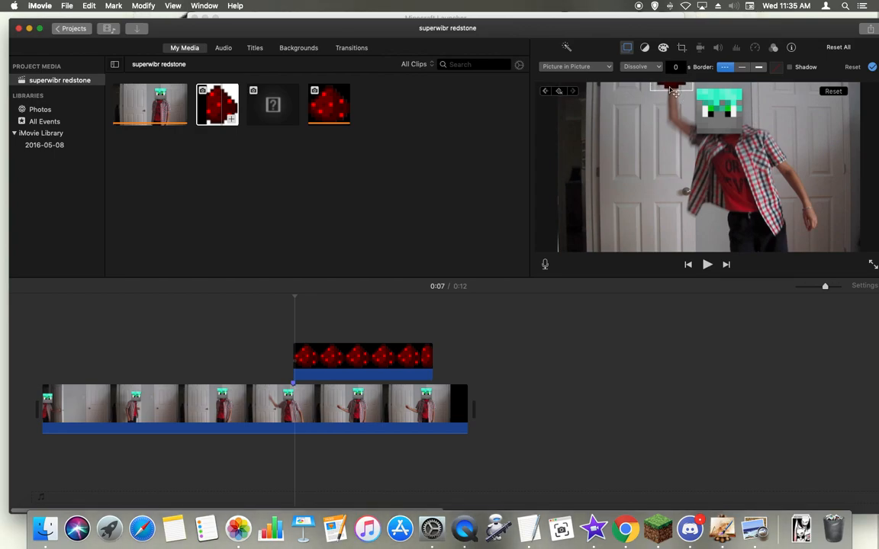
{"action": "key", "text": "Right"}
{"action": "key", "text": "Right"}
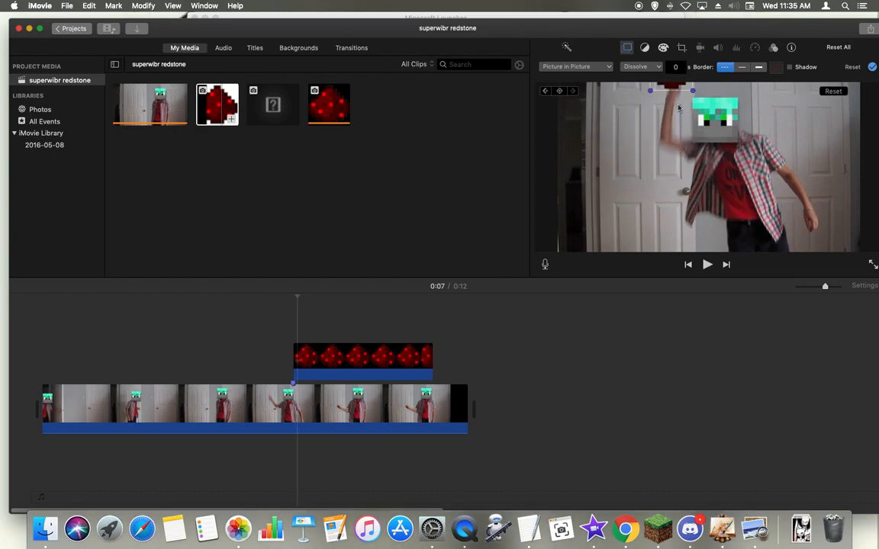
{"action": "key", "text": "Right"}
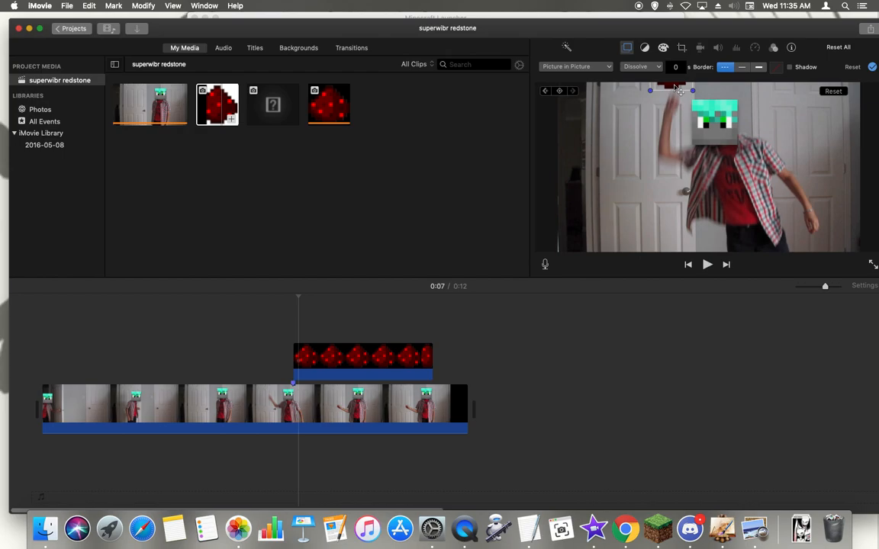
{"action": "left_click_drag", "start_coordinate": [675, 89], "coordinate": [679, 96]}
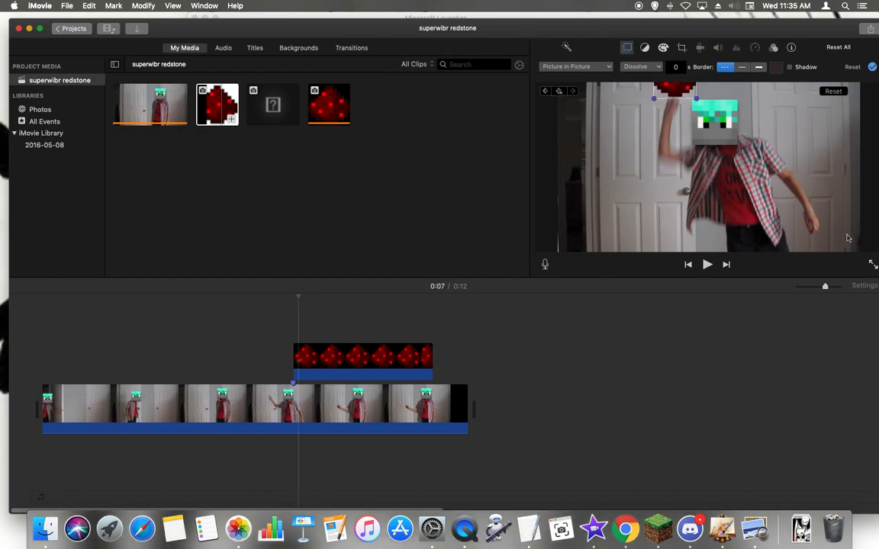
Preview the video full screen, scrub back to about 0:06, and leave the full-screen view
{"action": "left_click", "coordinate": [871, 265]}
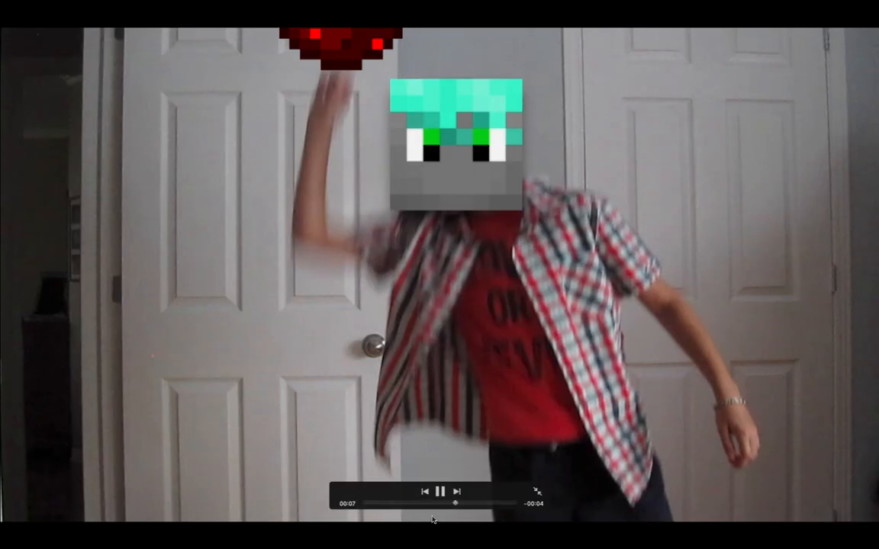
{"action": "left_click", "coordinate": [440, 492]}
{"action": "left_click", "coordinate": [440, 505]}
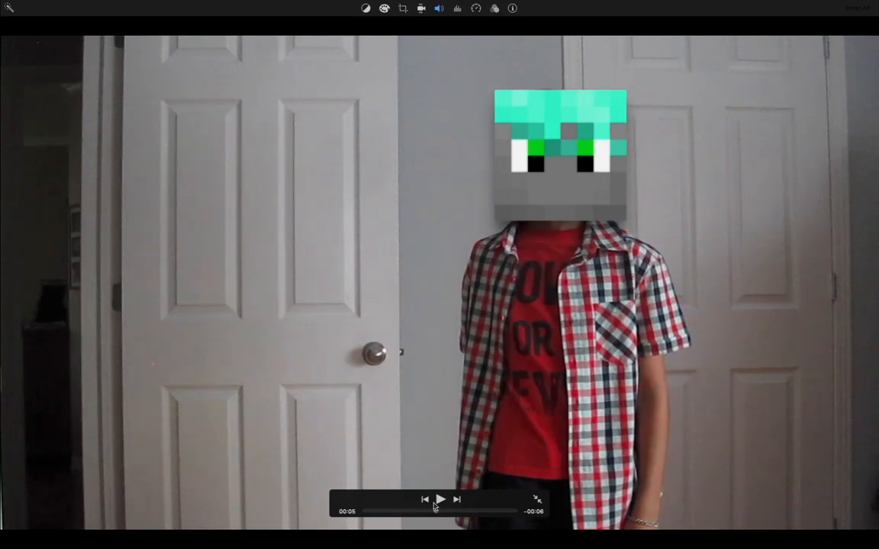
{"action": "left_click_drag", "start_coordinate": [437, 510], "coordinate": [439, 512]}
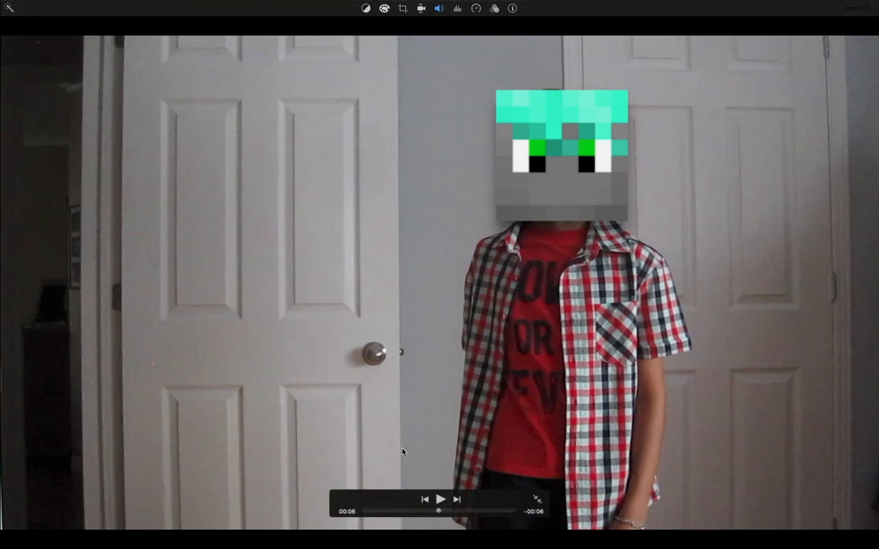
{"action": "key", "text": "Escape"}
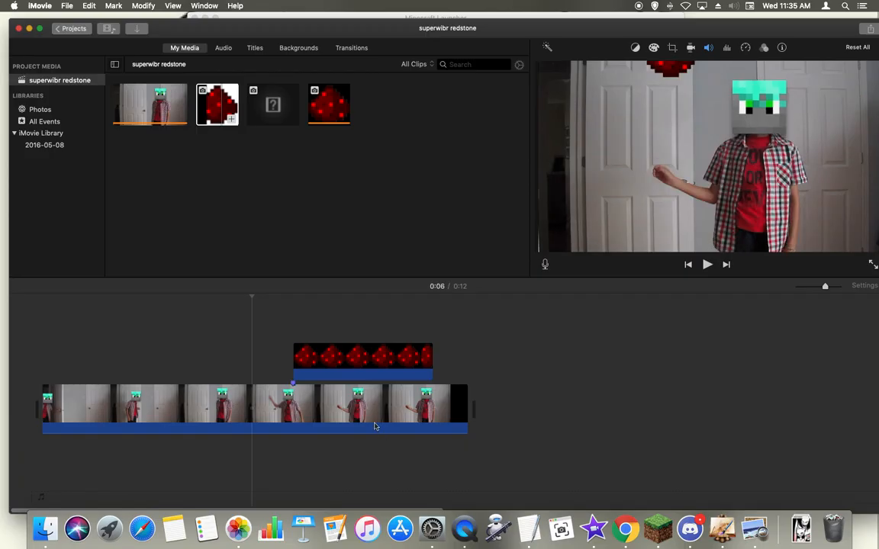
Check the redstone overlay against the hand full screen around 0:08 and replay the timeline from the overlay's start
{"action": "left_click", "coordinate": [304, 352]}
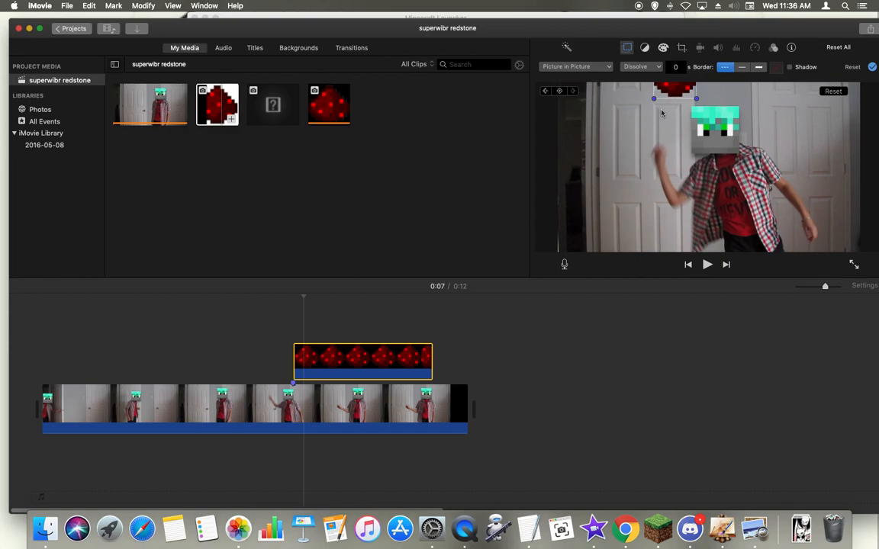
{"action": "left_click", "coordinate": [853, 265]}
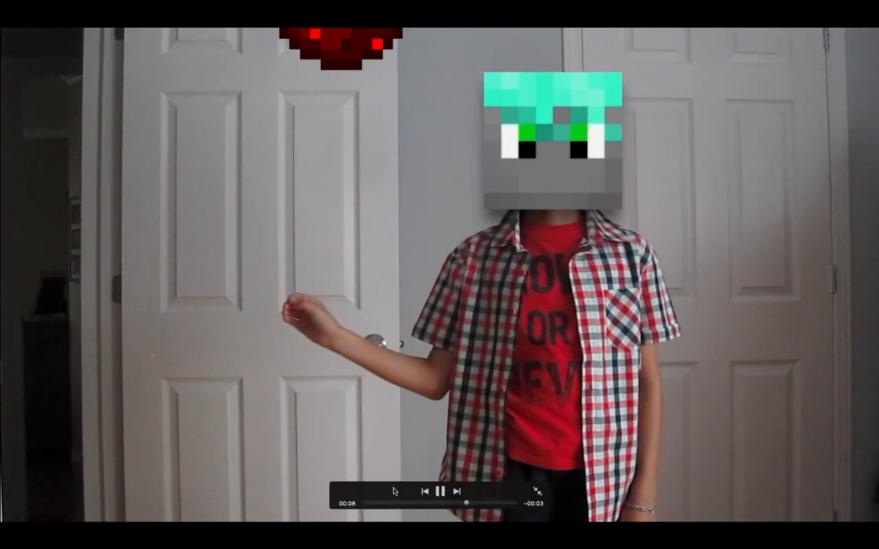
{"action": "left_click", "coordinate": [394, 504]}
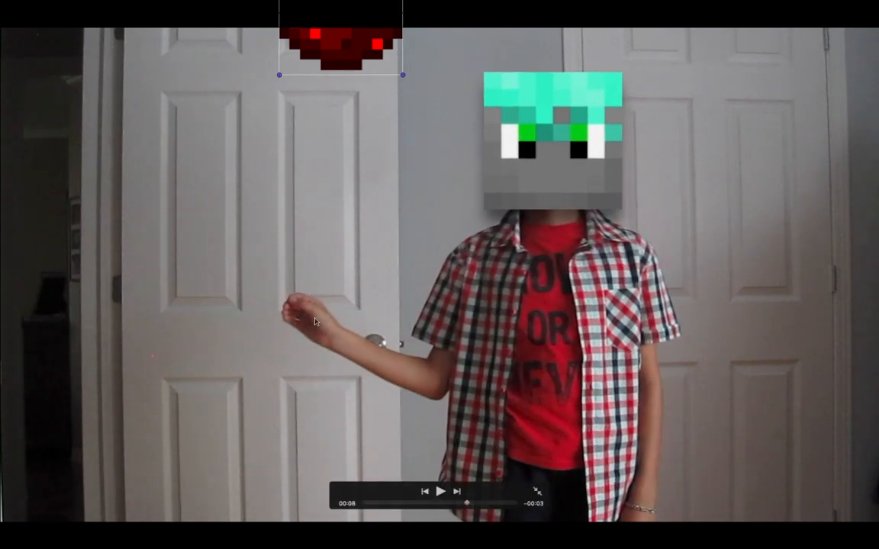
{"action": "left_click", "coordinate": [536, 492]}
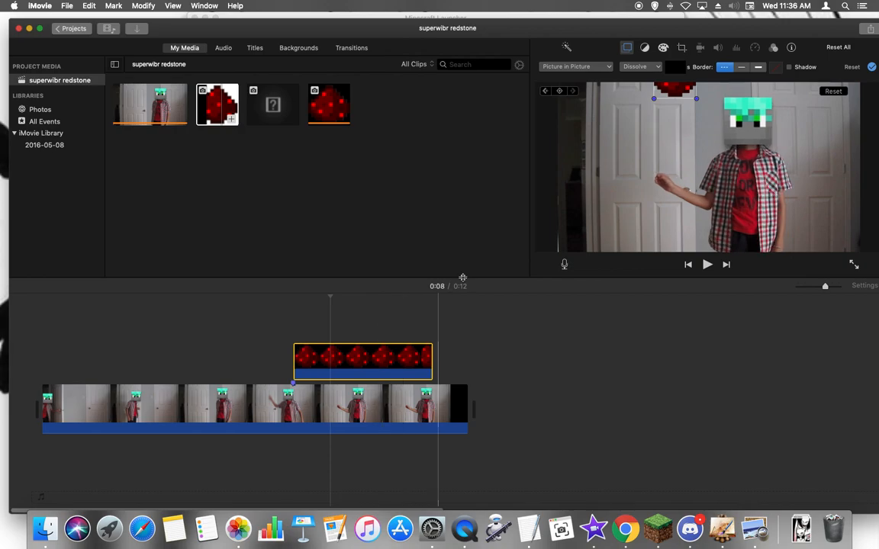
{"action": "left_click", "coordinate": [293, 328]}
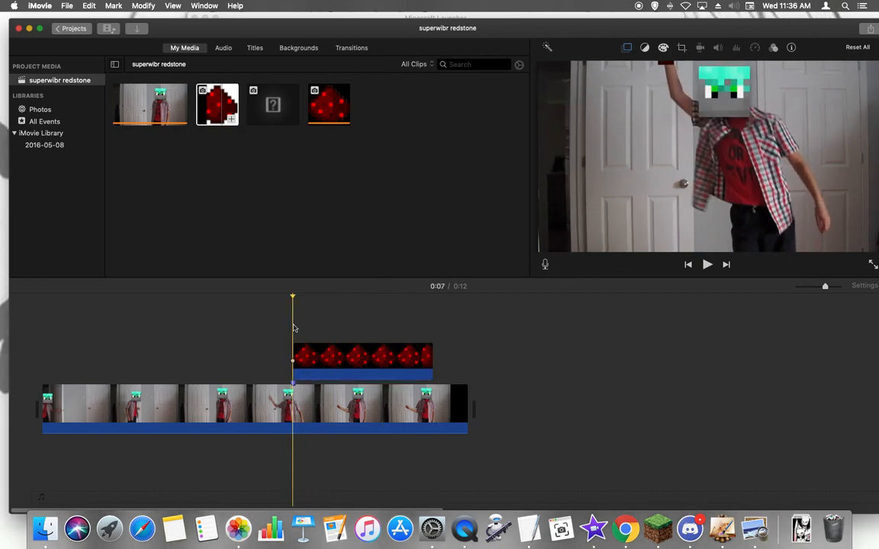
{"action": "key", "text": "space"}
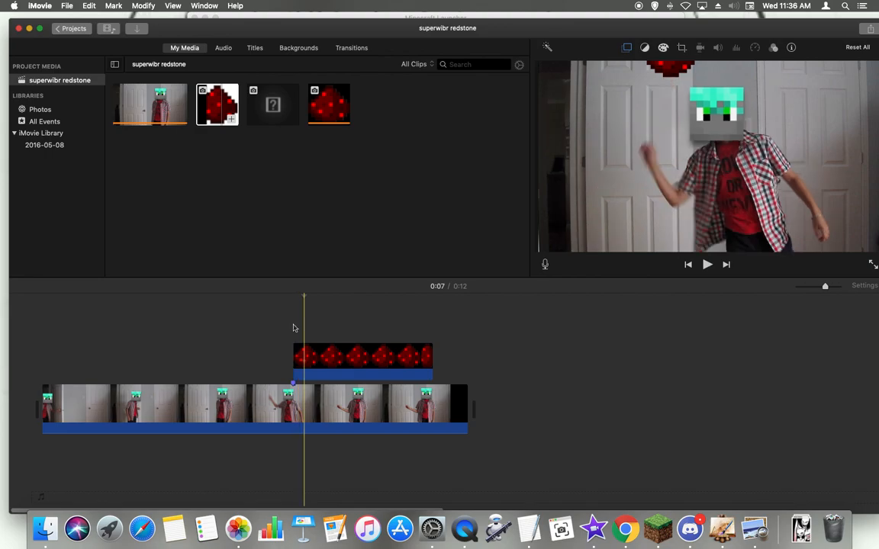
Move the redstone overlay frame by frame from above the raised hand down to beside the head, following the falling hand
{"action": "key", "text": "Left"}
{"action": "key", "text": "Right"}
{"action": "key", "text": "Left"}
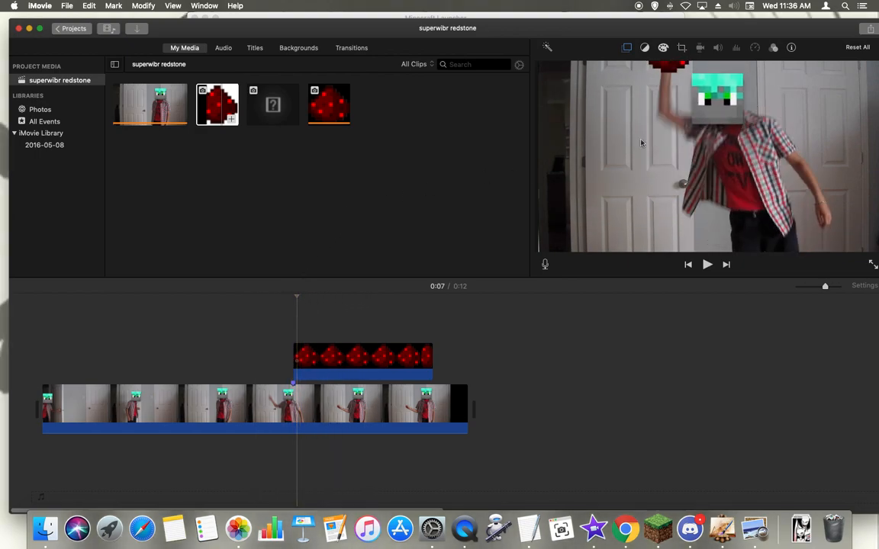
{"action": "left_click", "coordinate": [626, 48]}
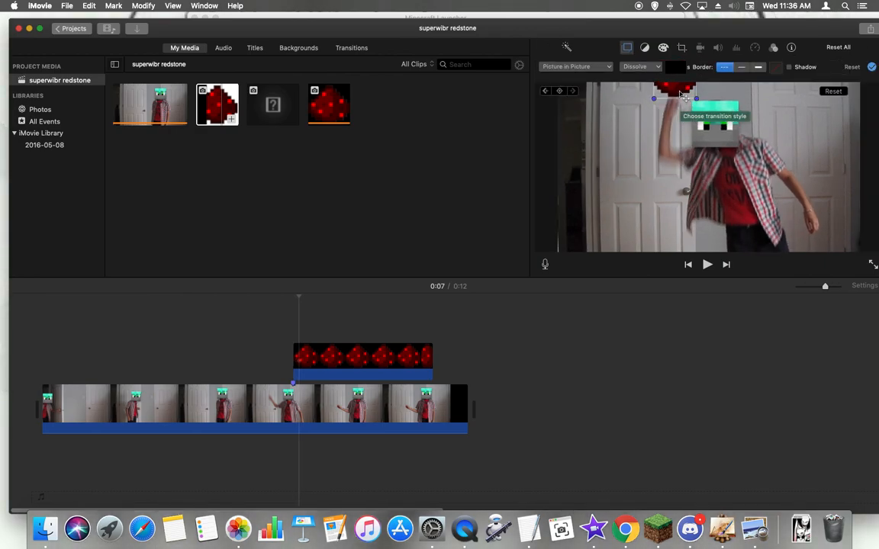
{"action": "left_click_drag", "start_coordinate": [684, 95], "coordinate": [678, 102]}
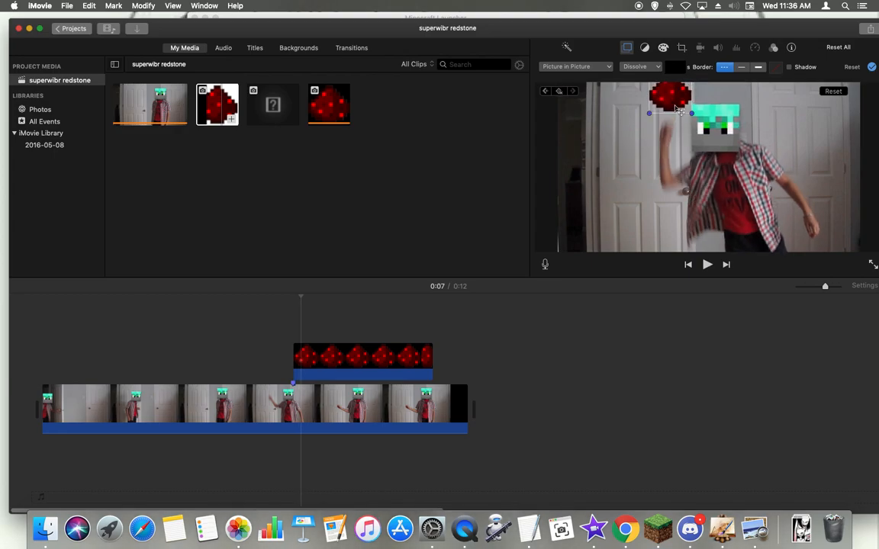
{"action": "left_click_drag", "start_coordinate": [677, 107], "coordinate": [676, 122]}
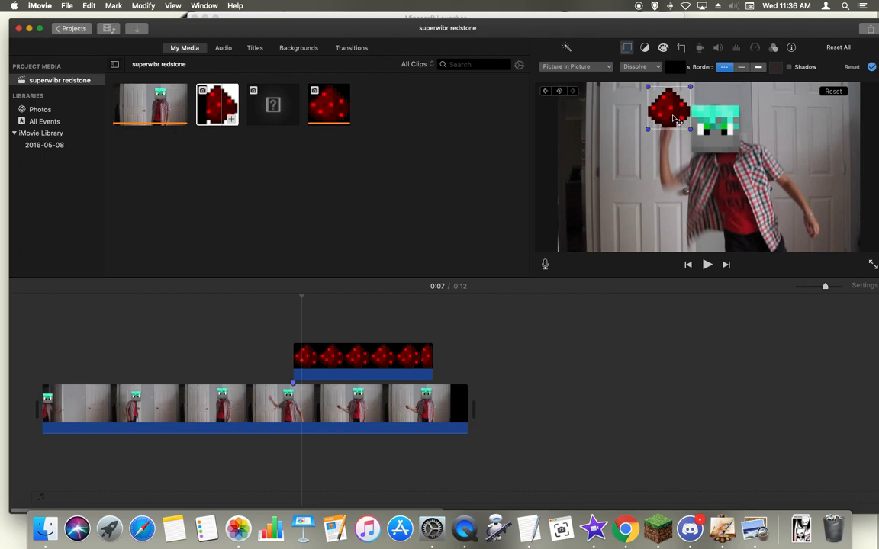
{"action": "left_click_drag", "start_coordinate": [674, 118], "coordinate": [668, 141]}
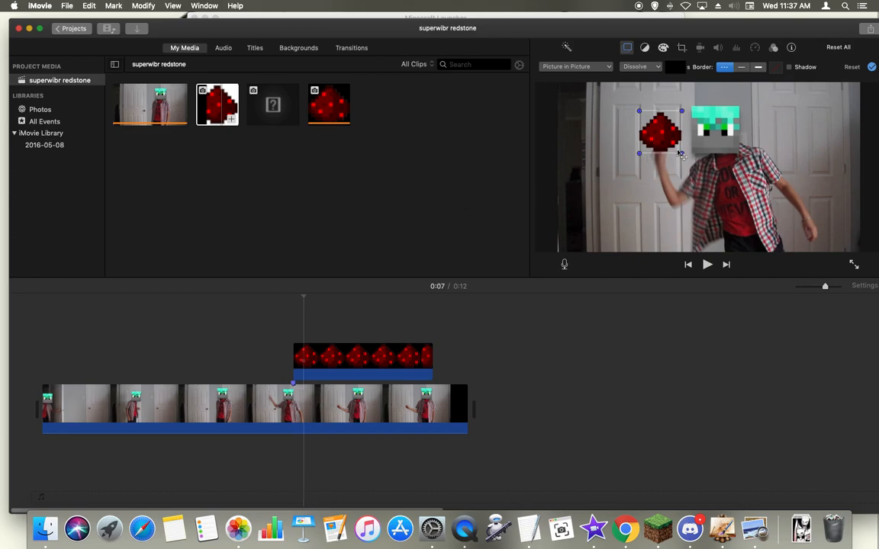
Lower the redstone overlay from beside the head to chest height so it follows the descending hand
{"action": "left_click", "coordinate": [304, 354]}
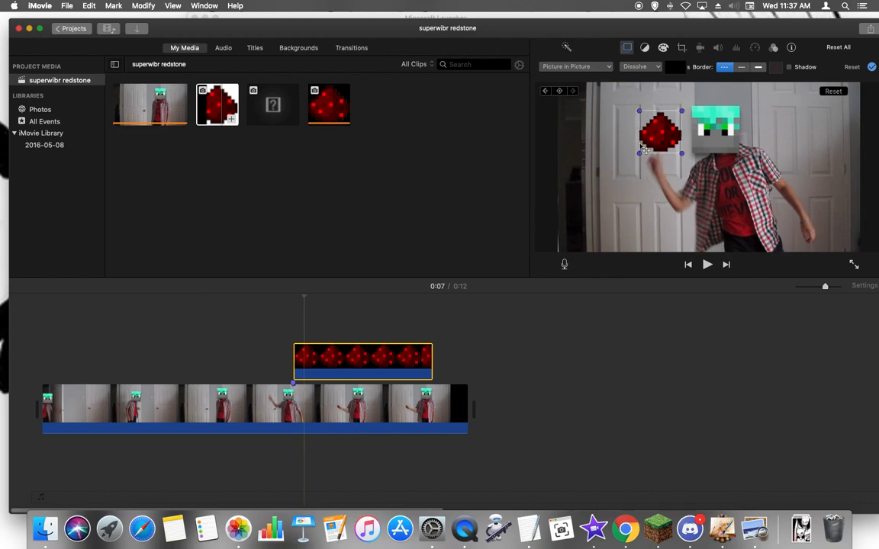
{"action": "left_click_drag", "start_coordinate": [658, 140], "coordinate": [654, 145]}
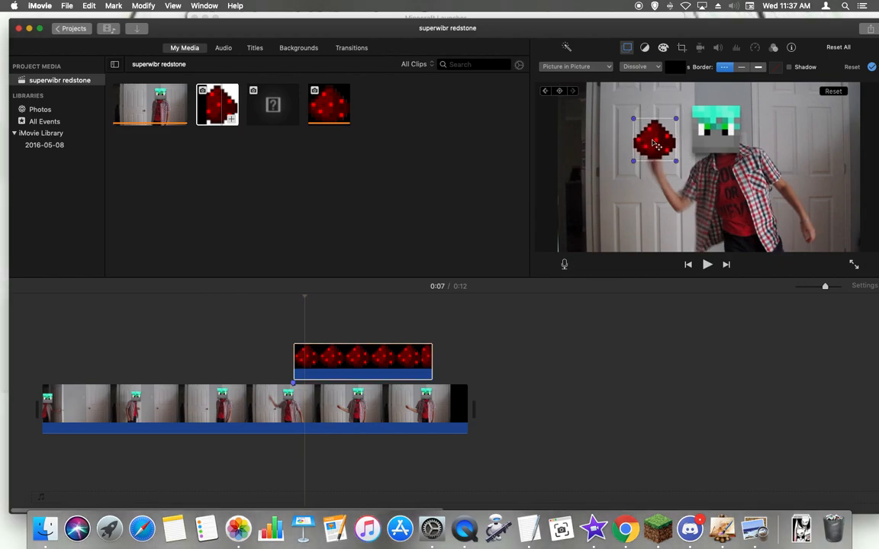
{"action": "left_click_drag", "start_coordinate": [654, 145], "coordinate": [646, 163]}
{"action": "key", "text": "Right"}
{"action": "key", "text": "Right"}
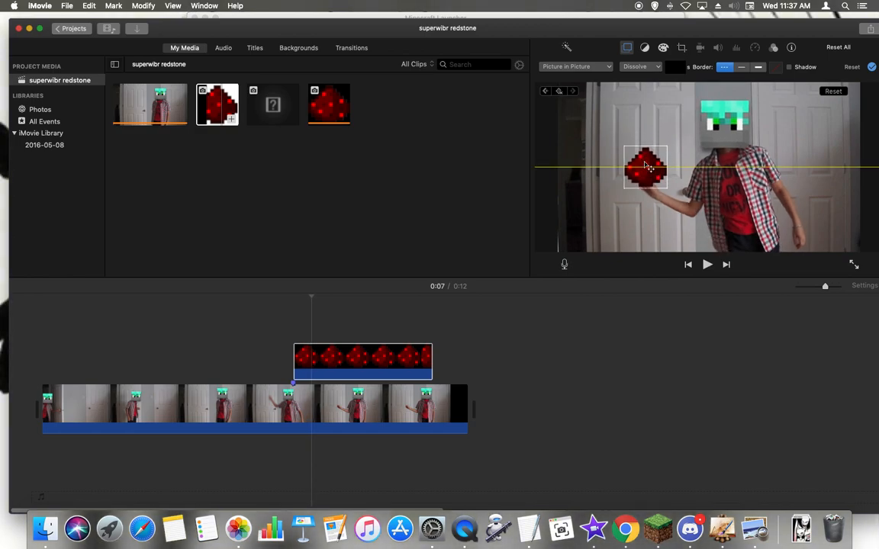
Fine-tune the redstone overlay's position in the following 0:07 frames so it sits just above the upturned palm
{"action": "key", "text": "Right"}
{"action": "key", "text": "Right"}
{"action": "key", "text": "Right"}
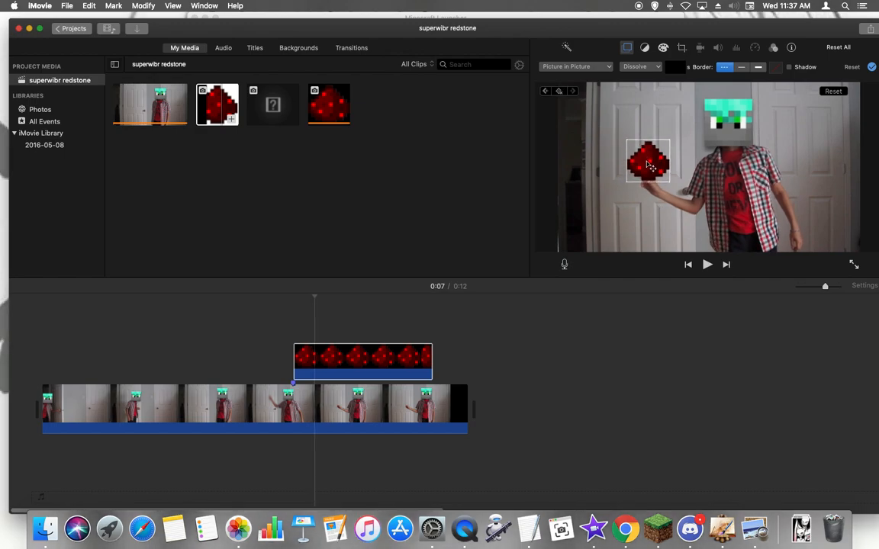
{"action": "left_click_drag", "start_coordinate": [646, 165], "coordinate": [646, 163]}
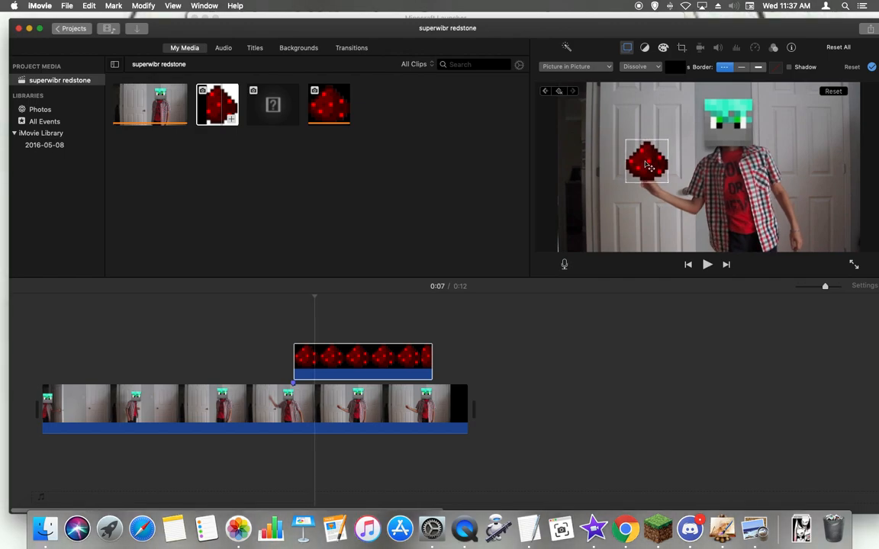
{"action": "key", "text": "Right"}
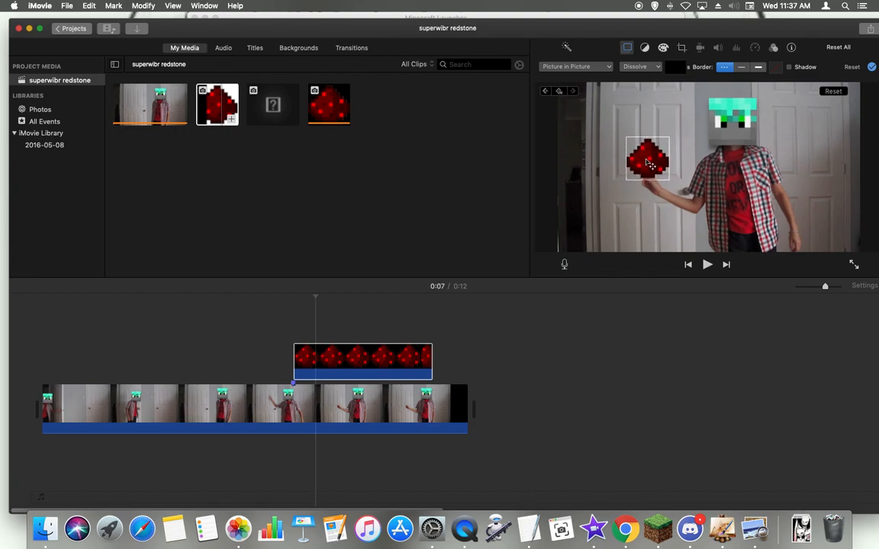
{"action": "key", "text": "Right"}
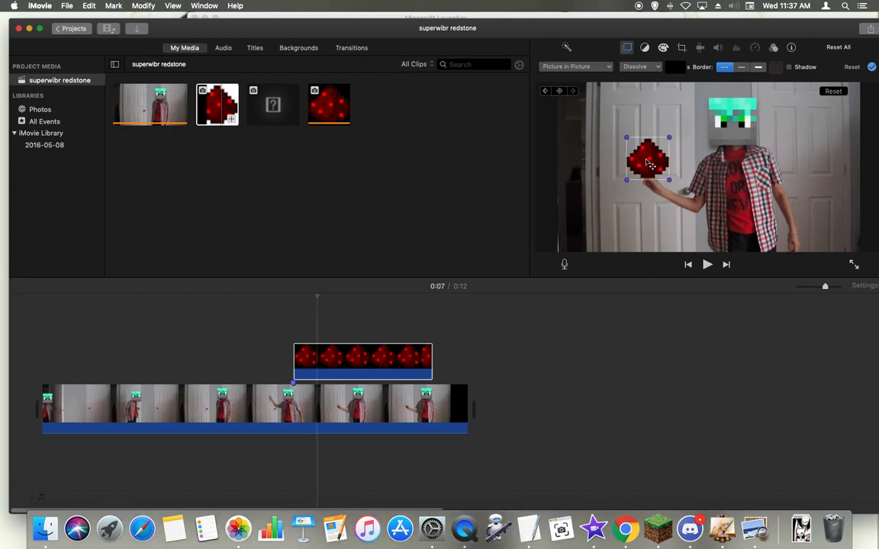
Shift the redstone overlay toward the body in the last 0:07 frames to match the hand's sideways drift
{"action": "key", "text": "Right"}
{"action": "key", "text": "Right"}
{"action": "left_click_drag", "start_coordinate": [650, 163], "coordinate": [652, 162]}
{"action": "key", "text": "Right"}
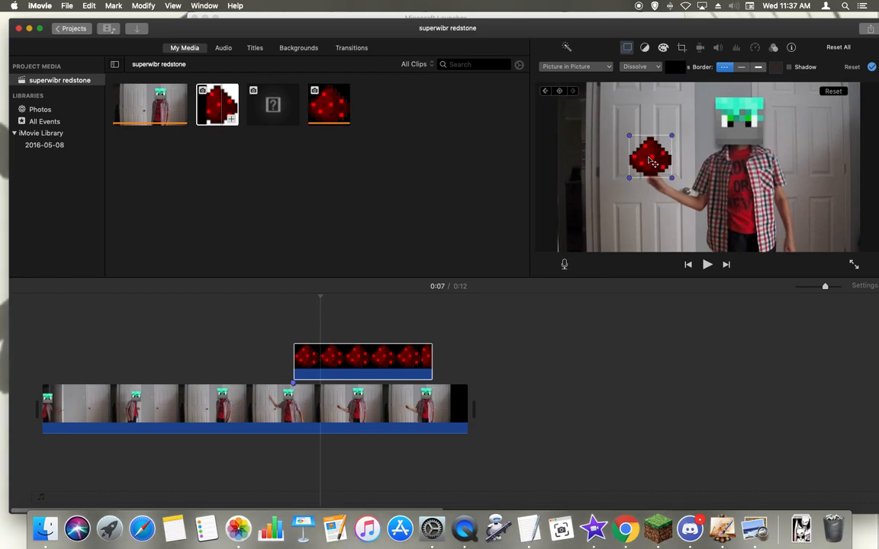
{"action": "left_click_drag", "start_coordinate": [651, 162], "coordinate": [661, 161]}
Advance into the 0:08 frames and nudge the redstone overlay slightly away from the body to stay on the palm
{"action": "key", "text": "Right"}
{"action": "key", "text": "Right"}
{"action": "key", "text": "Right"}
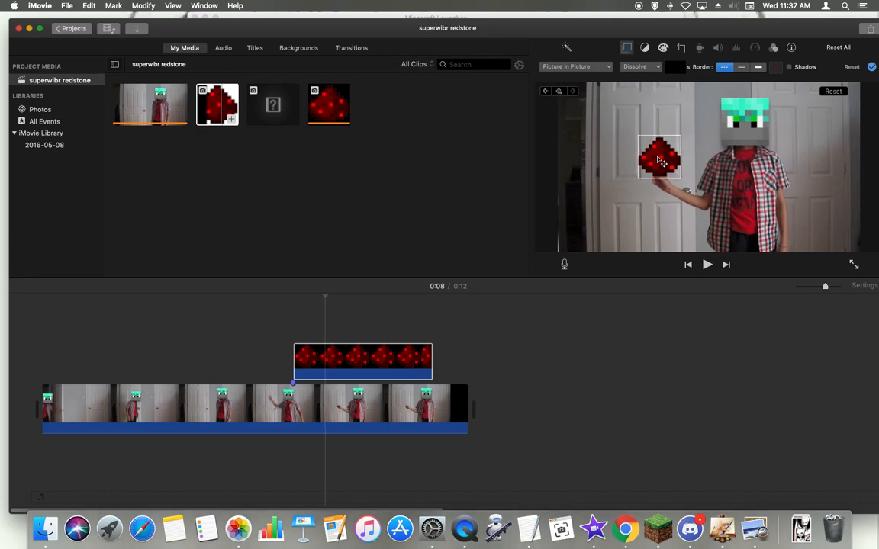
{"action": "key", "text": "Right"}
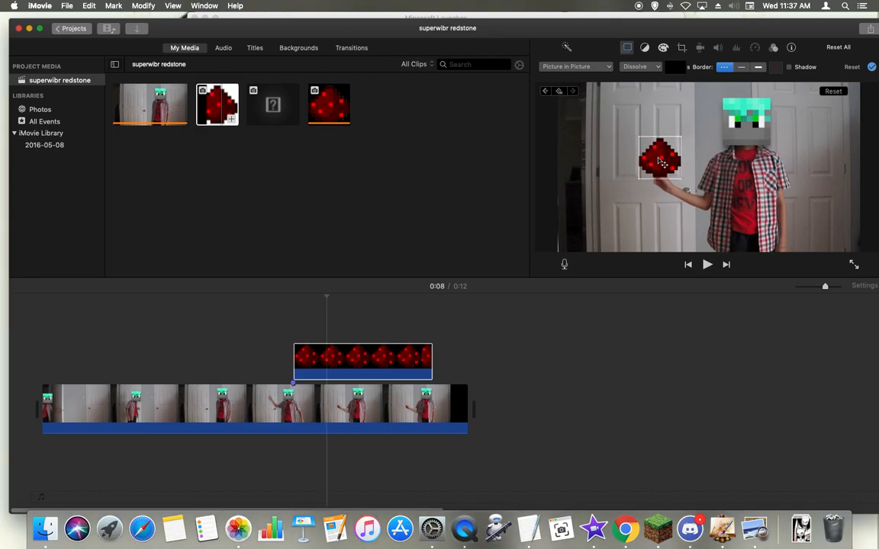
{"action": "key", "text": "Right"}
{"action": "key", "text": "Right"}
{"action": "left_click_drag", "start_coordinate": [658, 160], "coordinate": [657, 159]}
Nudge the redstone overlay frame by frame in the early 0:08 frames so it stays on the palm
{"action": "key", "text": "Right"}
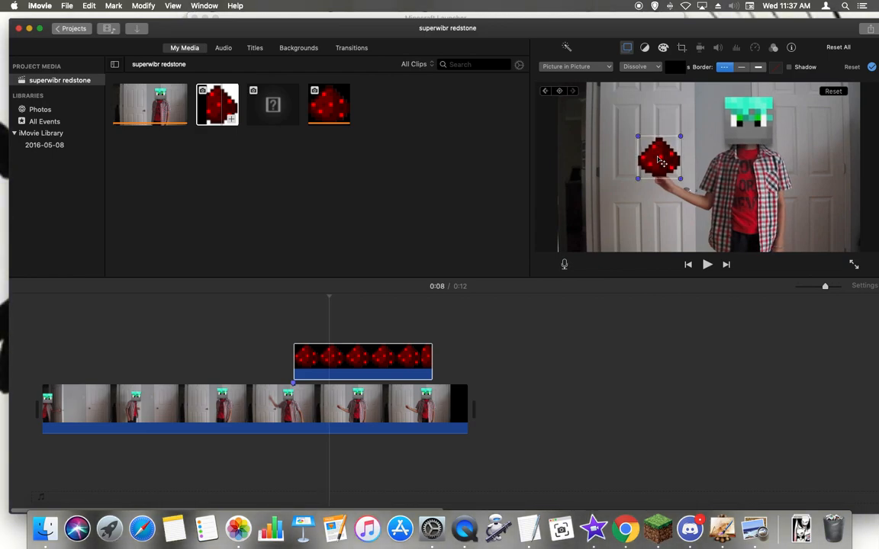
{"action": "key", "text": "Right"}
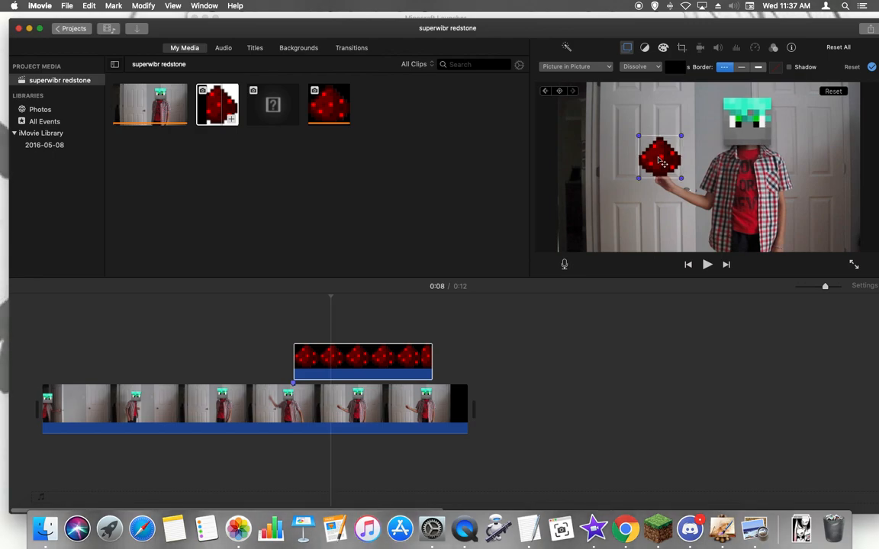
{"action": "left_click_drag", "start_coordinate": [658, 161], "coordinate": [660, 160]}
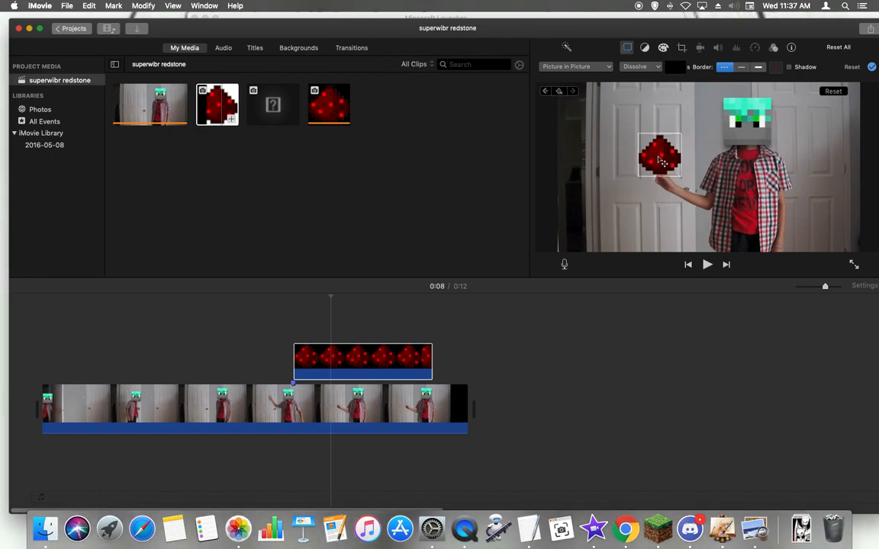
{"action": "key", "text": "Right"}
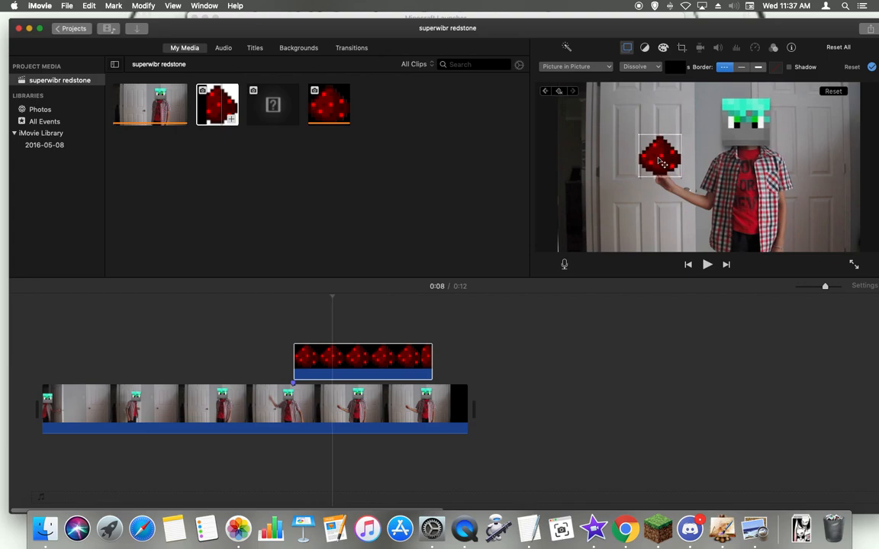
{"action": "key", "text": "Right"}
{"action": "left_click_drag", "start_coordinate": [657, 160], "coordinate": [660, 161]}
Advance through the rest of the 0:08 frames and shift the redstone overlay slightly toward the body to follow the hand
{"action": "key", "text": "Right"}
{"action": "key", "text": "Right"}
{"action": "key", "text": "Right"}
{"action": "key", "text": "Right"}
{"action": "key", "text": "Right"}
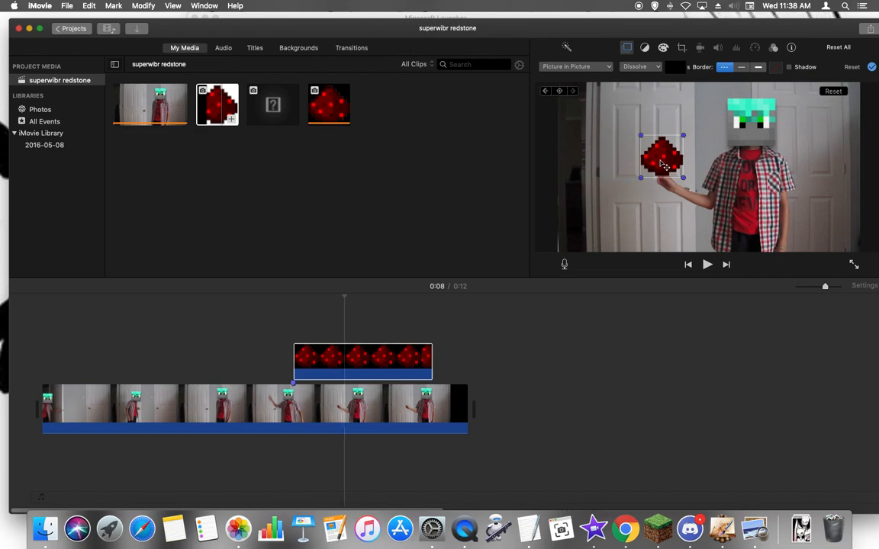
{"action": "key", "text": "Right"}
{"action": "key", "text": "Right"}
{"action": "key", "text": "Right"}
{"action": "key", "text": "Right"}
{"action": "key", "text": "Right"}
{"action": "left_click_drag", "start_coordinate": [662, 164], "coordinate": [665, 164]}
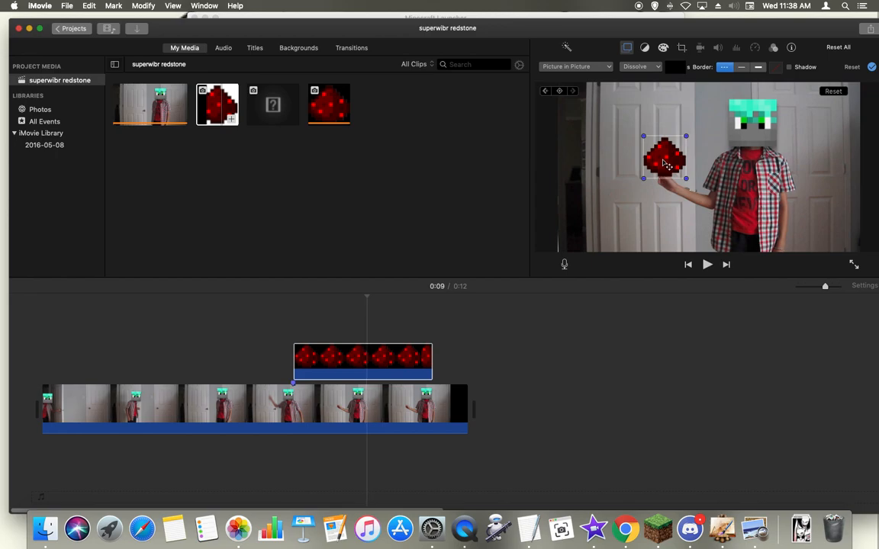
Advance to the late 0:09 frames and nudge the redstone overlay a little closer to the body
{"action": "key", "text": "Right"}
{"action": "key", "text": "Right"}
{"action": "key", "text": "Right"}
{"action": "key", "text": "Right"}
{"action": "key", "text": "Right"}
{"action": "key", "text": "Right"}
{"action": "key", "text": "Right"}
{"action": "key", "text": "Right"}
{"action": "key", "text": "Right"}
{"action": "key", "text": "Right"}
{"action": "key", "text": "Right"}
{"action": "key", "text": "Right"}
{"action": "mouse_move", "coordinate": [666, 165]}
{"action": "left_mouse_down"}
{"action": "mouse_move", "coordinate": [674, 175]}
{"action": "mouse_move", "coordinate": [668, 164]}
{"action": "left_mouse_up"}
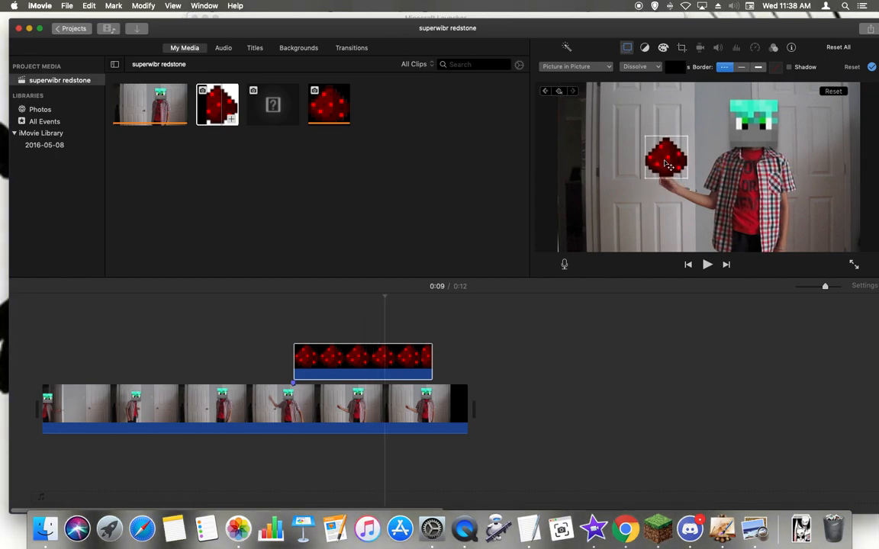
Advance to 0:11 at the end of the overlay clip and lower the redstone slightly onto the palm
{"action": "key", "text": "Right"}
{"action": "key", "text": "Right"}
{"action": "key", "text": "Right"}
{"action": "key", "text": "Right"}
{"action": "key", "text": "Right"}
{"action": "key", "text": "Right"}
{"action": "key", "text": "Right"}
{"action": "key", "text": "Right"}
{"action": "key", "text": "Right"}
{"action": "key", "text": "Right"}
{"action": "key", "text": "Right"}
{"action": "key", "text": "Right"}
{"action": "key", "text": "Right"}
{"action": "key", "text": "Right"}
{"action": "key", "text": "Right"}
{"action": "key", "text": "Right"}
{"action": "key", "text": "Right"}
{"action": "key", "text": "Right"}
{"action": "key", "text": "Right"}
{"action": "key", "text": "Right"}
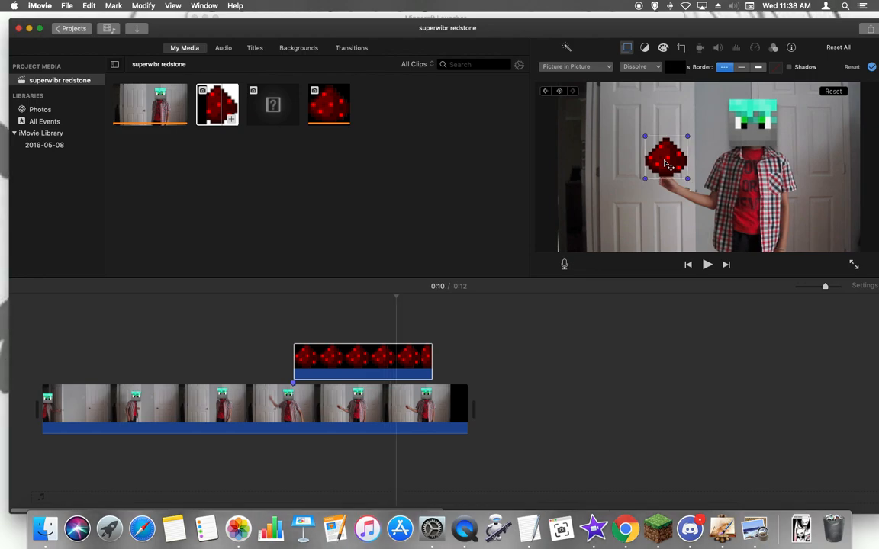
{"action": "key", "text": "Right"}
{"action": "key", "text": "Right"}
{"action": "key", "text": "Right"}
{"action": "key", "text": "Right"}
{"action": "key", "text": "Right"}
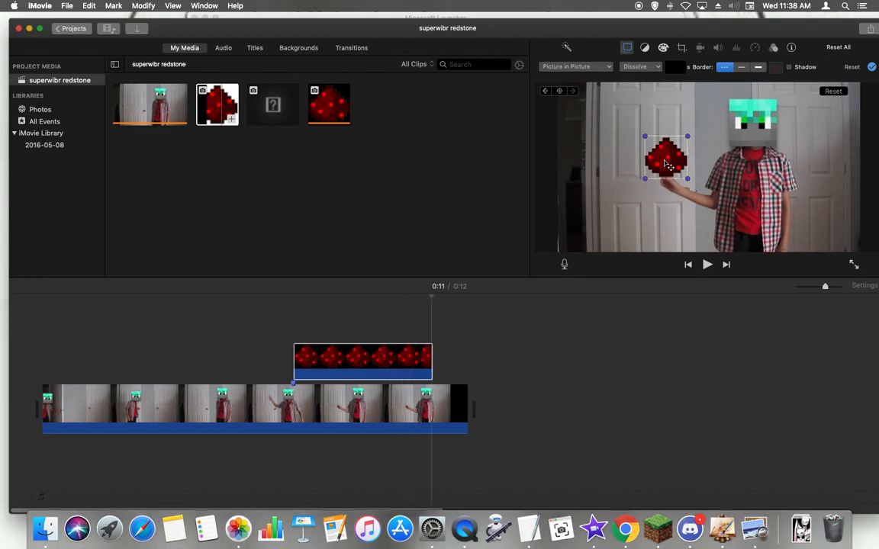
{"action": "left_click_drag", "start_coordinate": [669, 166], "coordinate": [670, 169]}
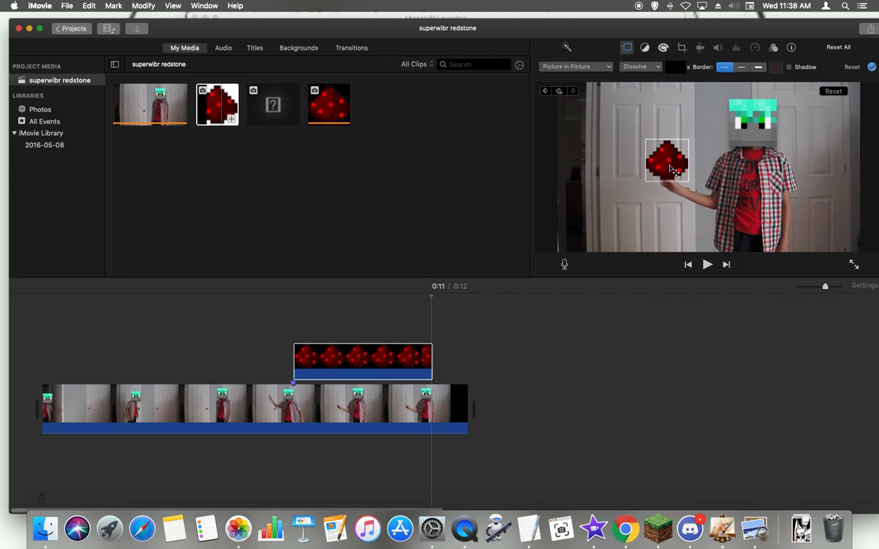
Extend the end of the redstone overlay clip to the end of the main video clip
{"action": "key", "text": "Right"}
{"action": "key", "text": "Right"}
{"action": "key", "text": "Right"}
{"action": "key", "text": "Right"}
{"action": "key", "text": "Right"}
{"action": "key", "text": "Right"}
{"action": "key", "text": "Right"}
{"action": "key", "text": "Right"}
{"action": "key", "text": "Right"}
{"action": "key", "text": "Right"}
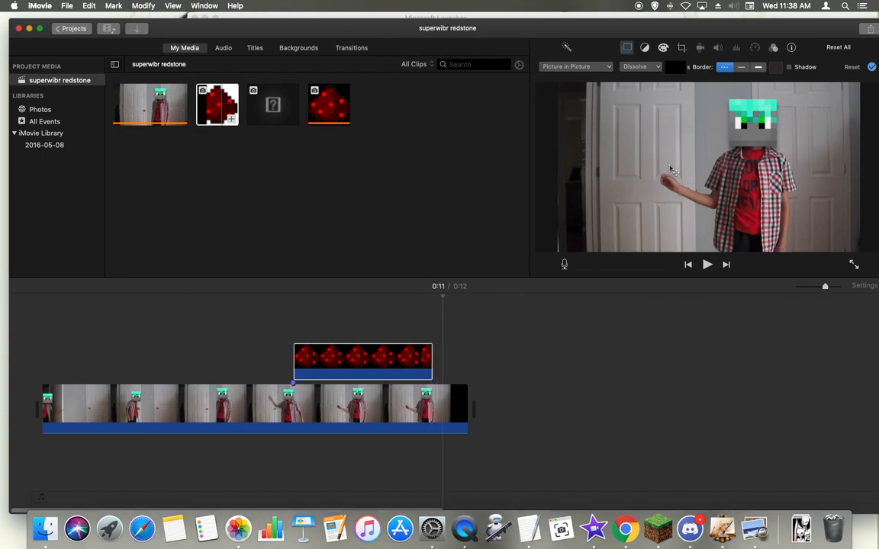
{"action": "left_click_drag", "start_coordinate": [433, 364], "coordinate": [466, 364]}
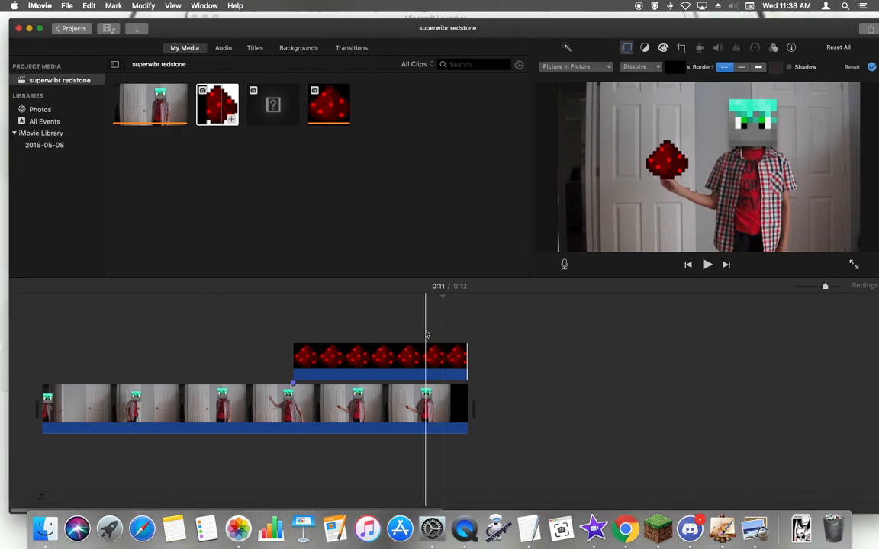
Reopen the overlay's picture-in-picture settings at 0:10, advance into the 0:11 frames and raise the redstone slightly above the palm
{"action": "left_click", "coordinate": [425, 303]}
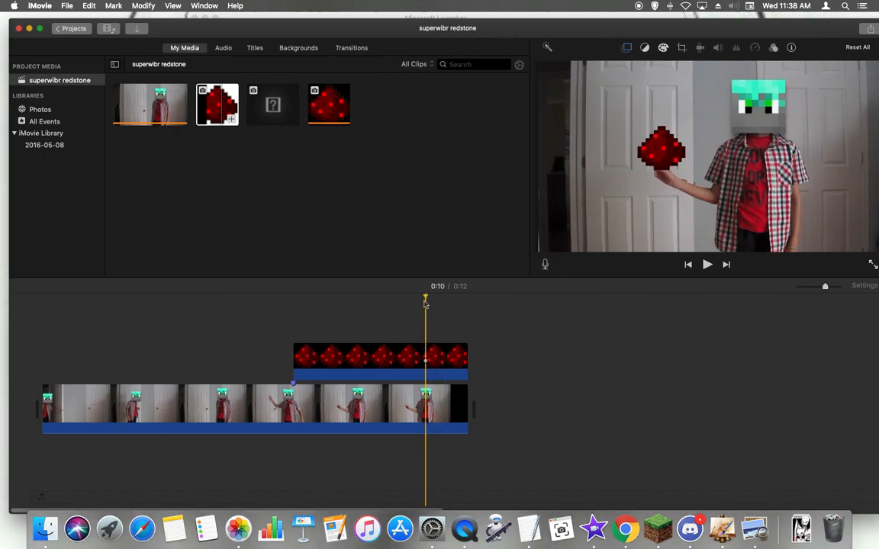
{"action": "left_click", "coordinate": [627, 48]}
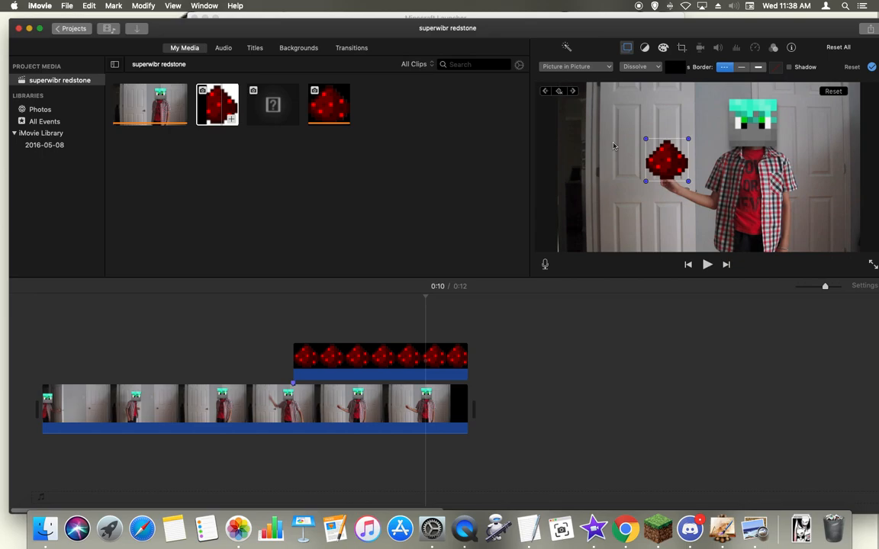
{"action": "key", "text": "Right"}
{"action": "key", "text": "Right"}
{"action": "key", "text": "Right"}
{"action": "key", "text": "Right"}
{"action": "key", "text": "Right"}
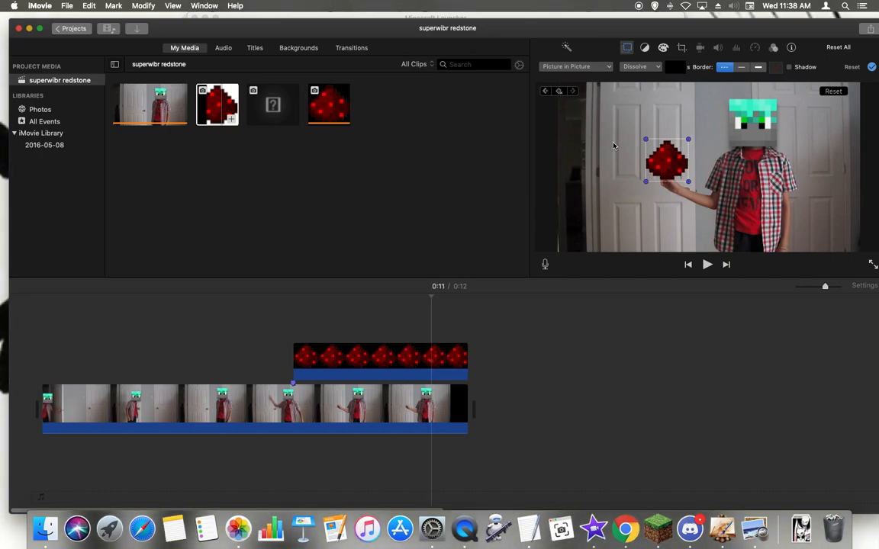
{"action": "key", "text": "Right"}
{"action": "key", "text": "Right"}
{"action": "key", "text": "Right"}
{"action": "key", "text": "Right"}
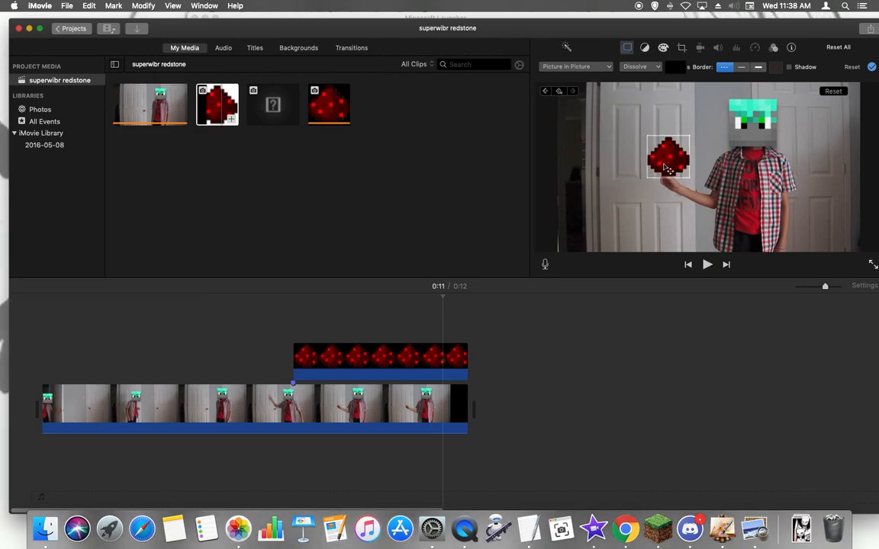
Check the remaining frames up to 0:12 and trim the end of the redstone overlay clip to a 4.7 s duration
{"action": "key", "text": "Right"}
{"action": "key", "text": "Right"}
{"action": "key", "text": "Right"}
{"action": "key", "text": "Right"}
{"action": "key", "text": "Right"}
{"action": "key", "text": "Right"}
{"action": "key", "text": "Right"}
{"action": "key", "text": "Right"}
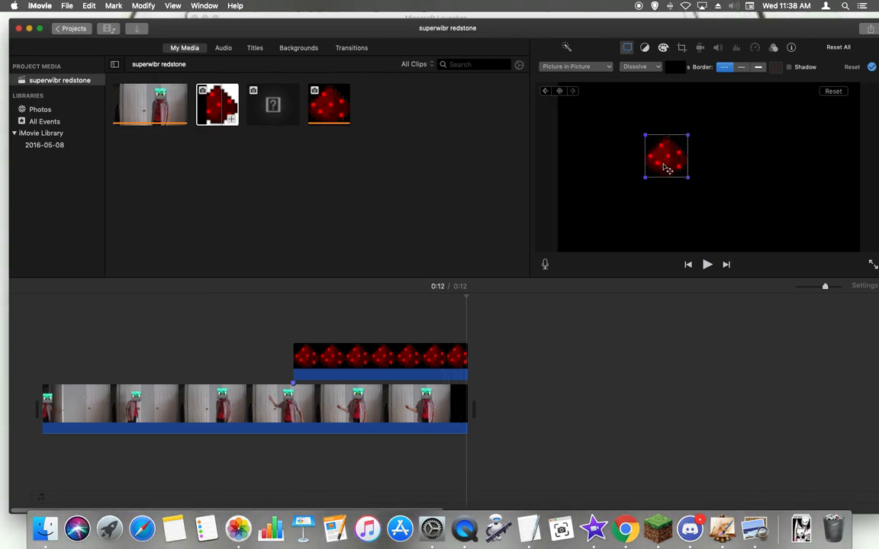
{"action": "left_click_drag", "start_coordinate": [466, 353], "coordinate": [454, 353]}
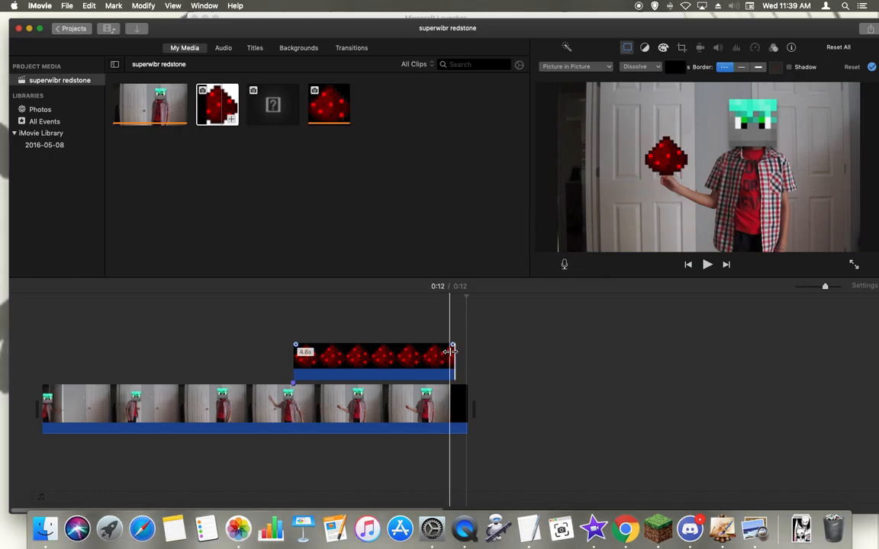
{"action": "left_click_drag", "start_coordinate": [453, 352], "coordinate": [457, 353]}
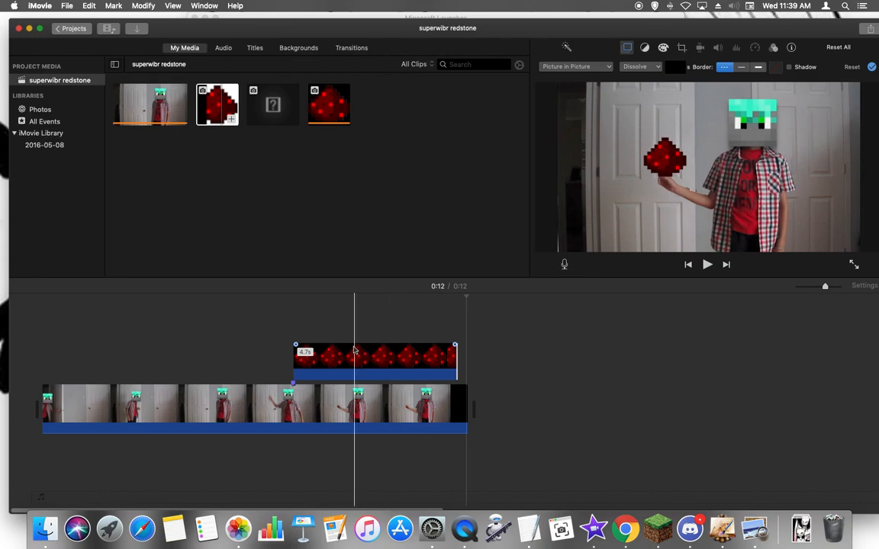
Select the main video clip and set its volume to 100%
{"action": "left_click", "coordinate": [292, 381]}
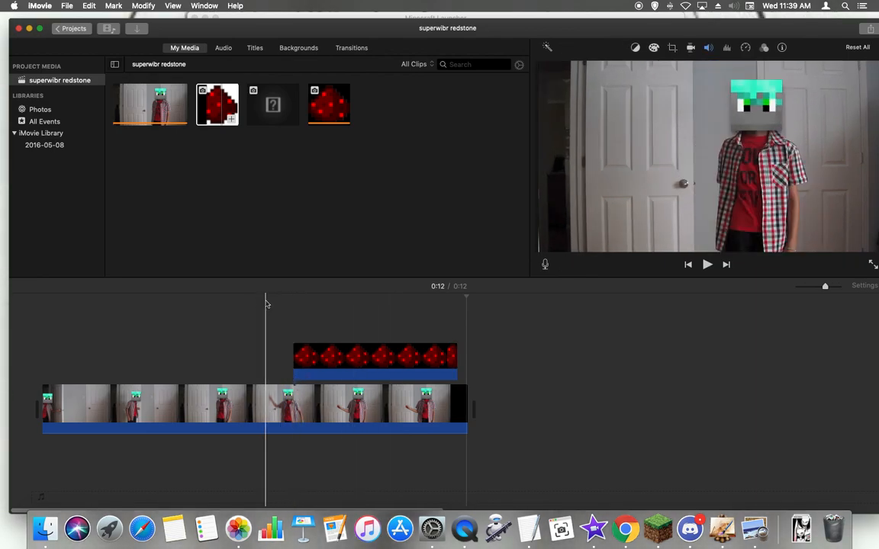
{"action": "left_click", "coordinate": [38, 298]}
{"action": "left_click", "coordinate": [97, 402]}
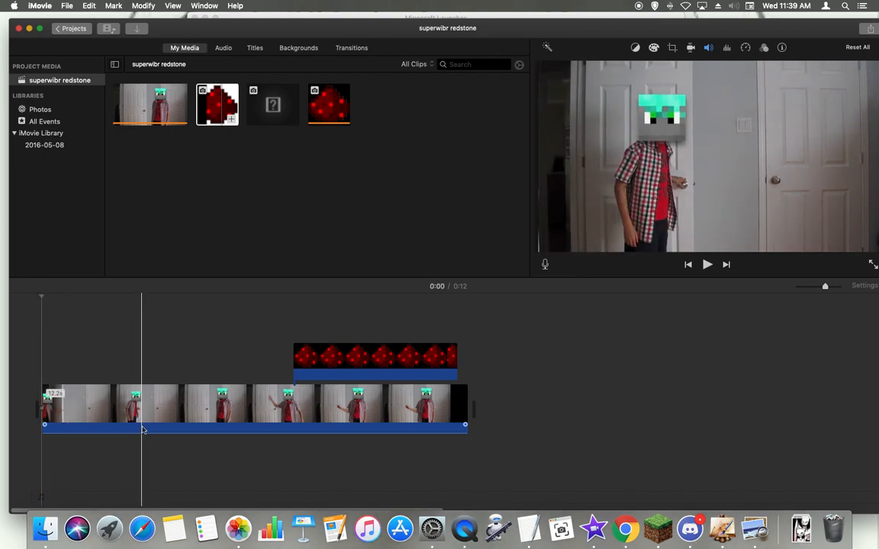
{"action": "left_click", "coordinate": [217, 419]}
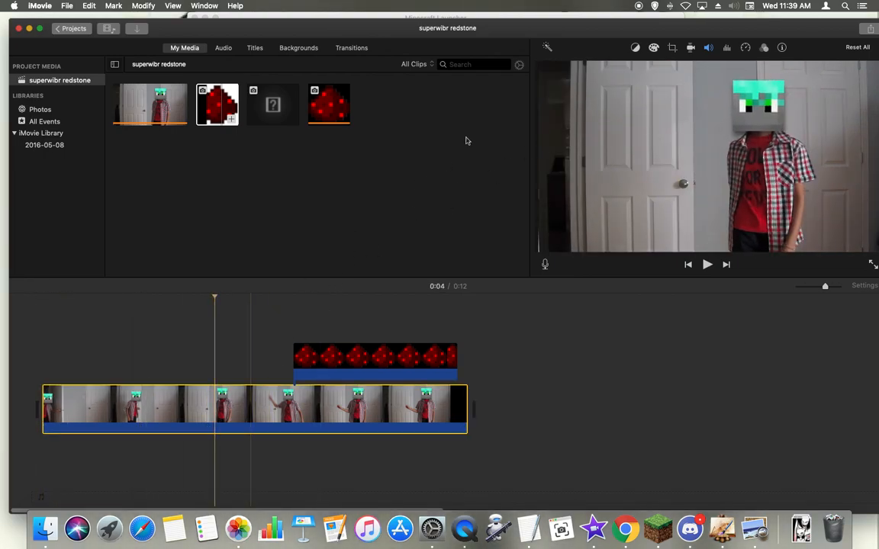
{"action": "left_click", "coordinate": [709, 48]}
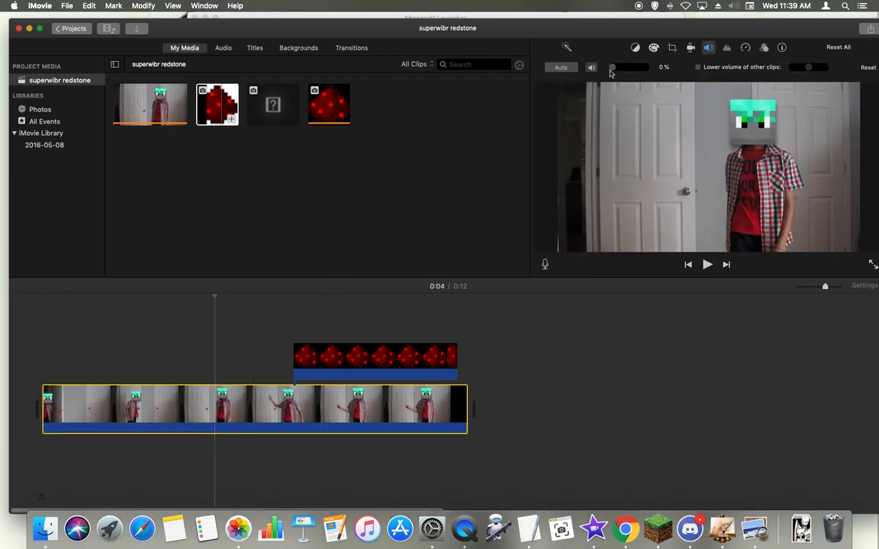
{"action": "left_click_drag", "start_coordinate": [608, 69], "coordinate": [639, 70]}
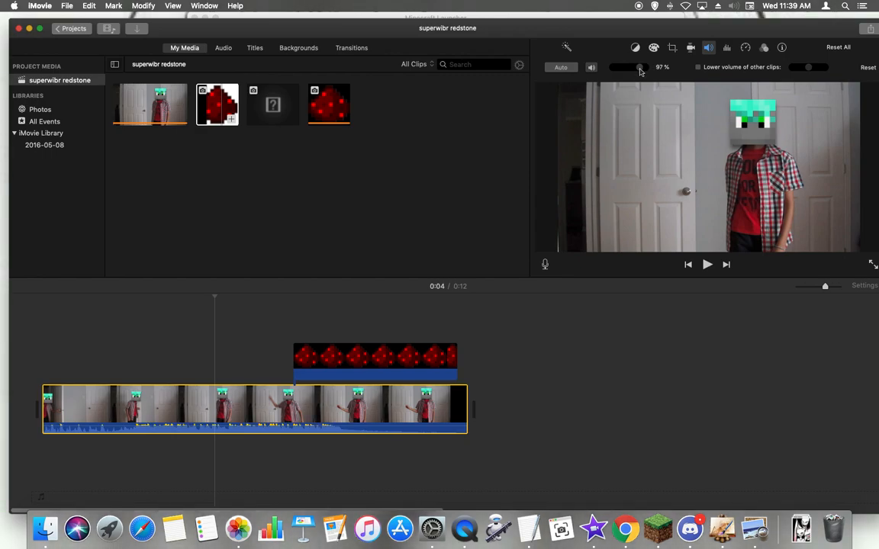
{"action": "left_click_drag", "start_coordinate": [641, 71], "coordinate": [640, 69]}
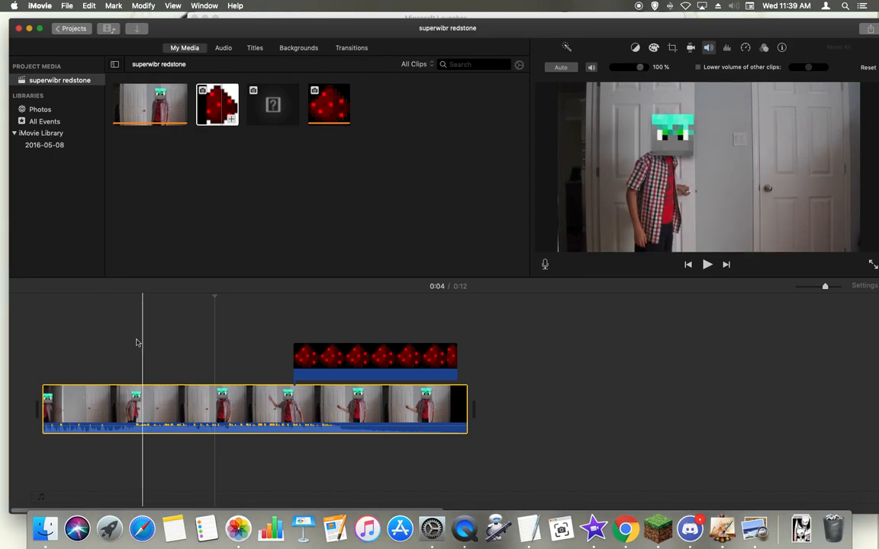
Lower the main clip's audio level slightly and play the whole movie full screen from the beginning
{"action": "left_click", "coordinate": [41, 335]}
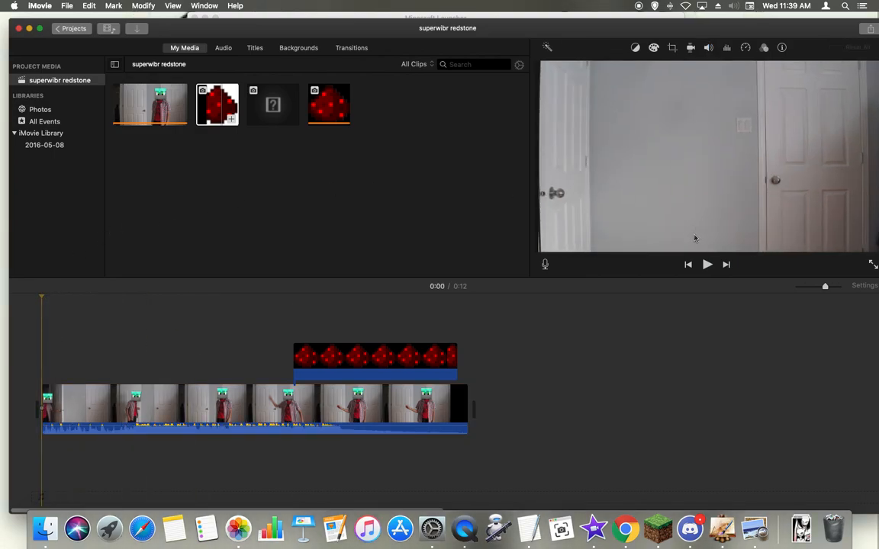
{"action": "left_click_drag", "start_coordinate": [257, 427], "coordinate": [260, 430]}
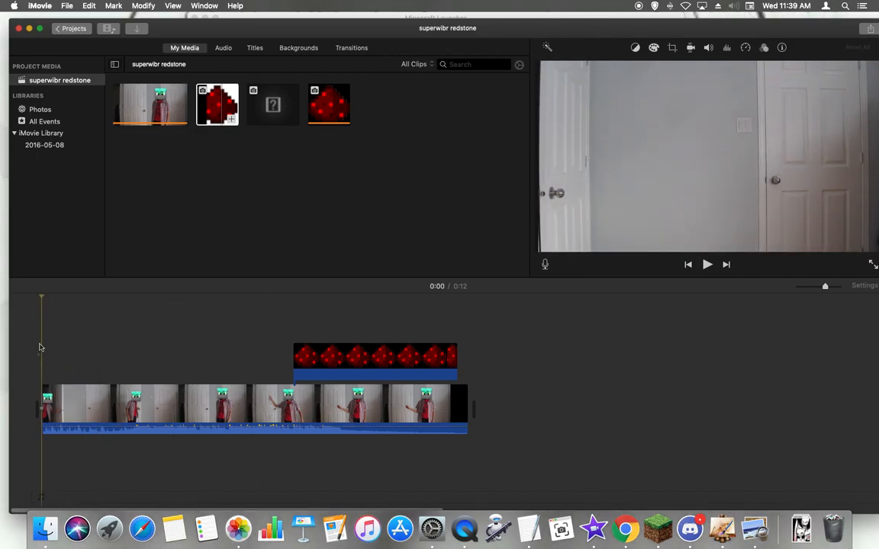
{"action": "left_click", "coordinate": [872, 265]}
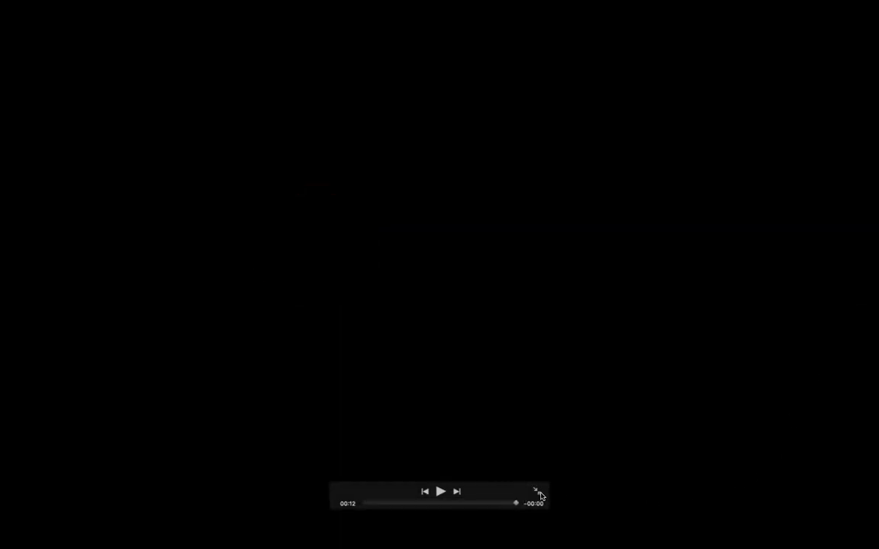
{"action": "left_click", "coordinate": [538, 493]}
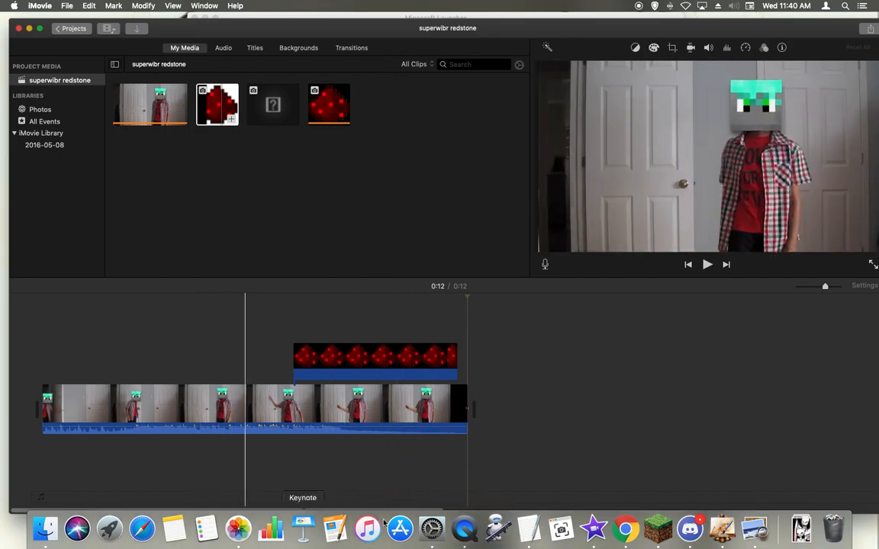
Switch to Chrome to look over the redstone dust image search results and minimize the browser window
{"action": "left_click", "coordinate": [624, 528]}
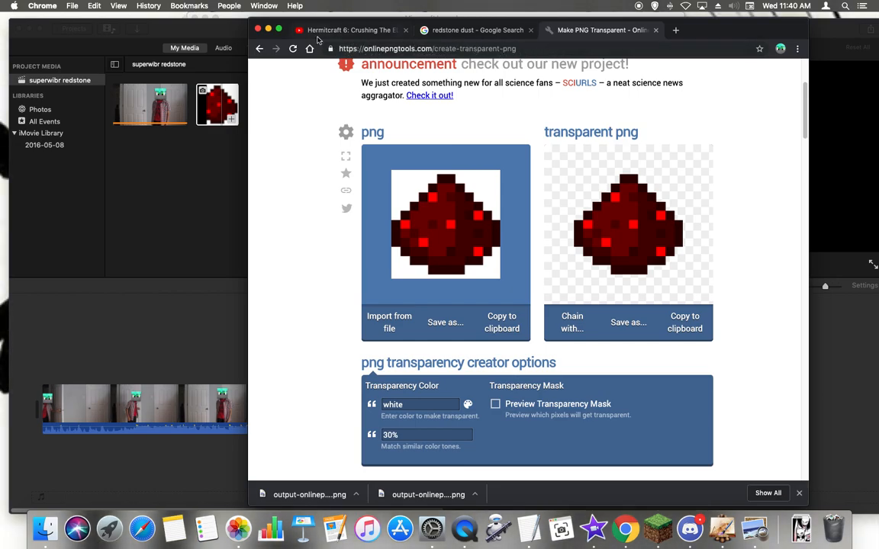
{"action": "left_click", "coordinate": [462, 32]}
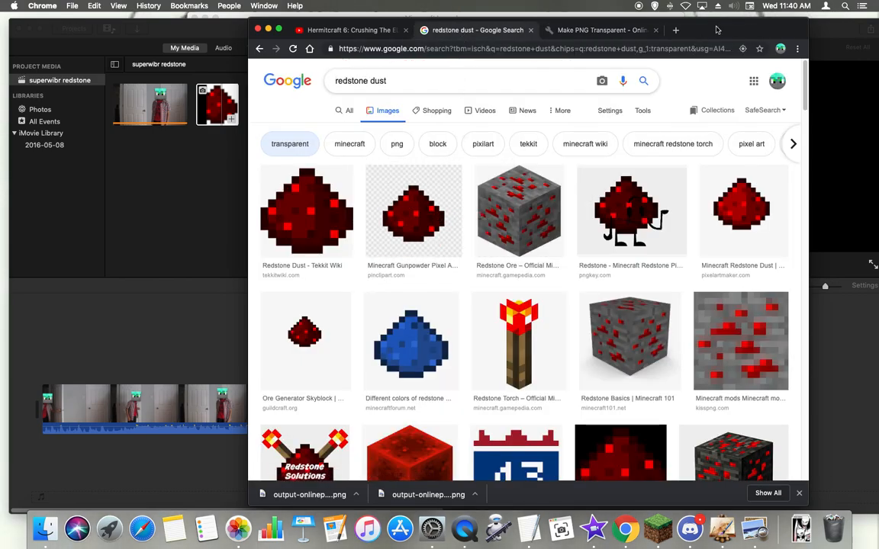
{"action": "left_click_drag", "start_coordinate": [716, 35], "coordinate": [774, 93]}
{"action": "left_click", "coordinate": [326, 87]}
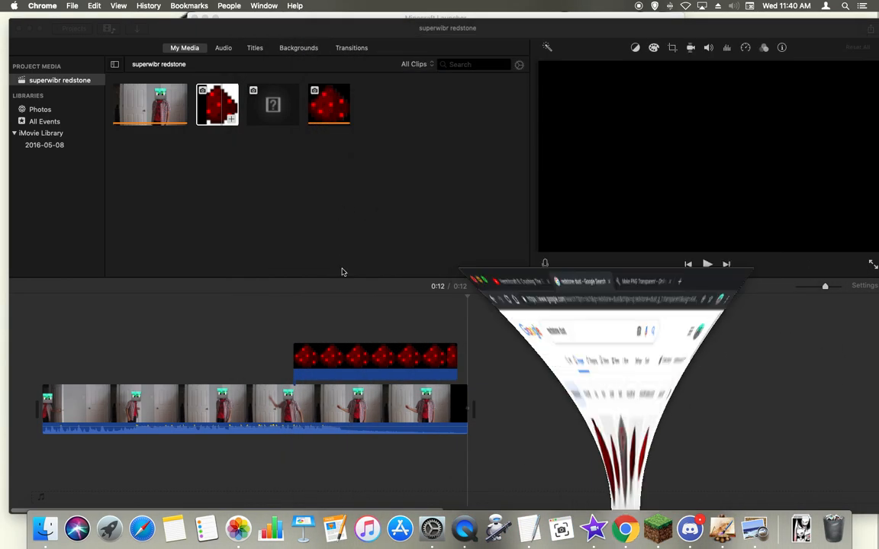
Return to iMovie, select the redstone overlay clip at 0:08 and show its picture-in-picture settings
{"action": "left_click", "coordinate": [322, 328]}
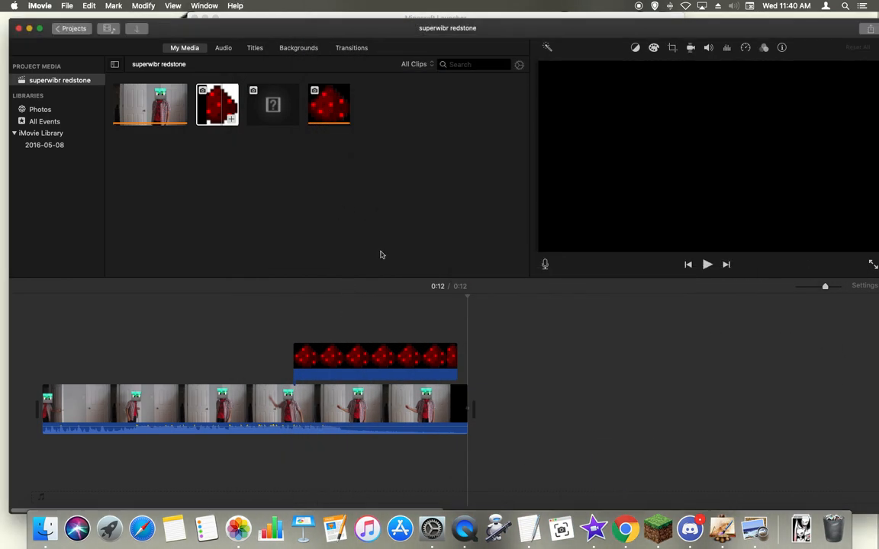
{"action": "left_click", "coordinate": [350, 357]}
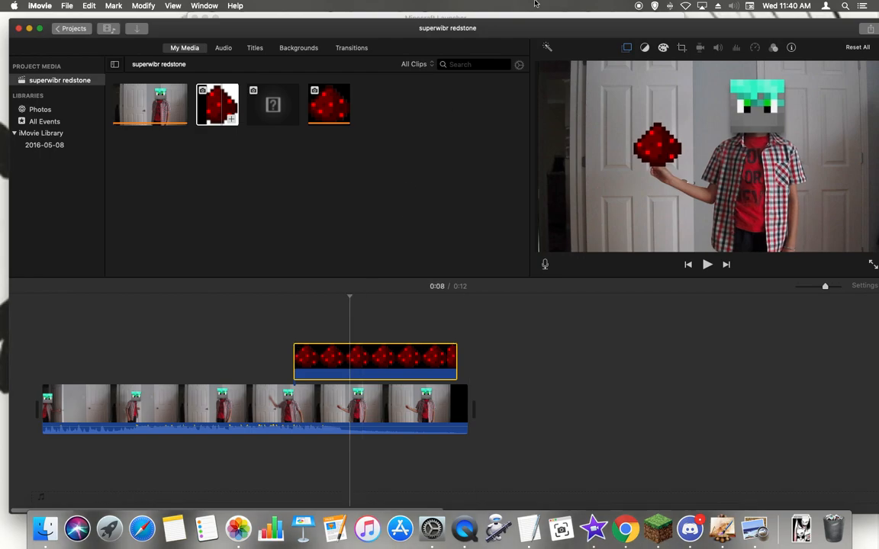
{"action": "left_click", "coordinate": [626, 47]}
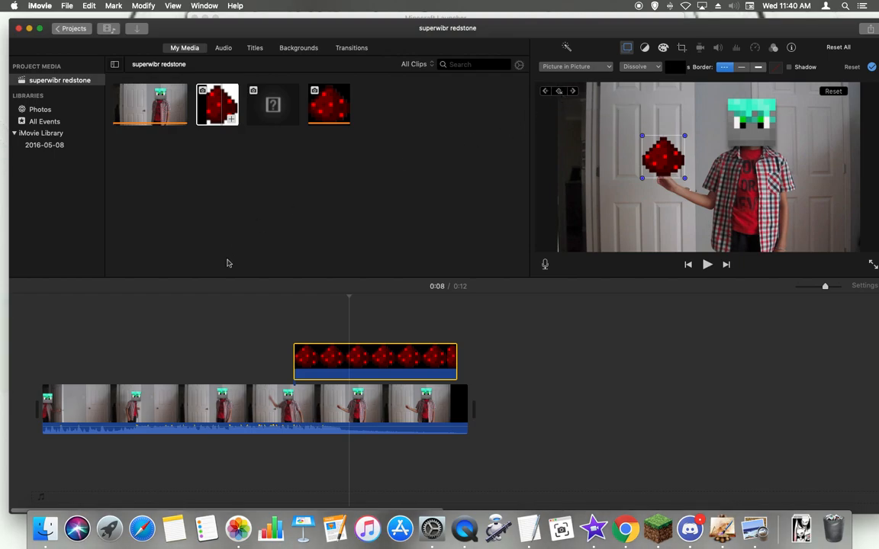
Deselect the redstone overlay and play the movie from before the overlay through to its end
{"action": "left_click", "coordinate": [228, 320]}
{"action": "left_click", "coordinate": [706, 264]}
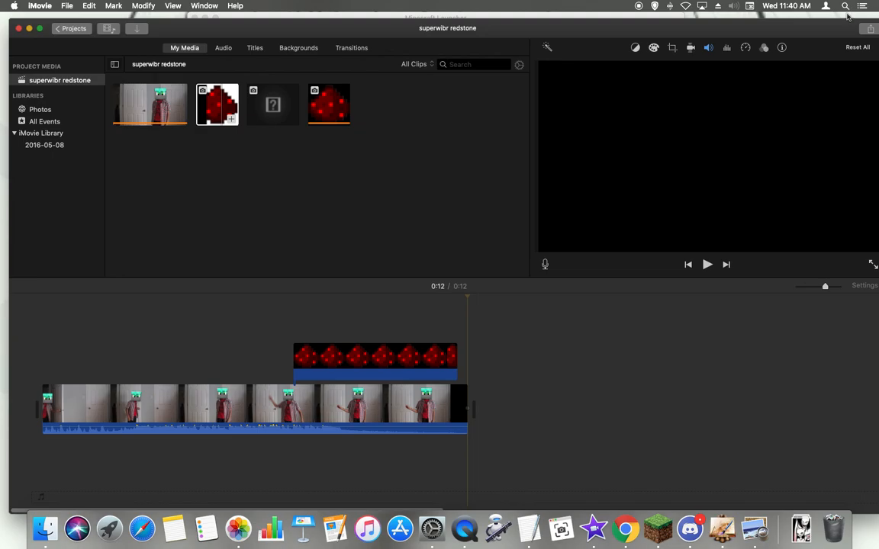
{"action": "mouse_move", "coordinate": [830, 31]}
{"action": "left_mouse_down"}
{"action": "mouse_move", "coordinate": [799, 35]}
{"action": "mouse_move", "coordinate": [839, 29]}
{"action": "mouse_move", "coordinate": [830, 29]}
{"action": "left_mouse_up"}
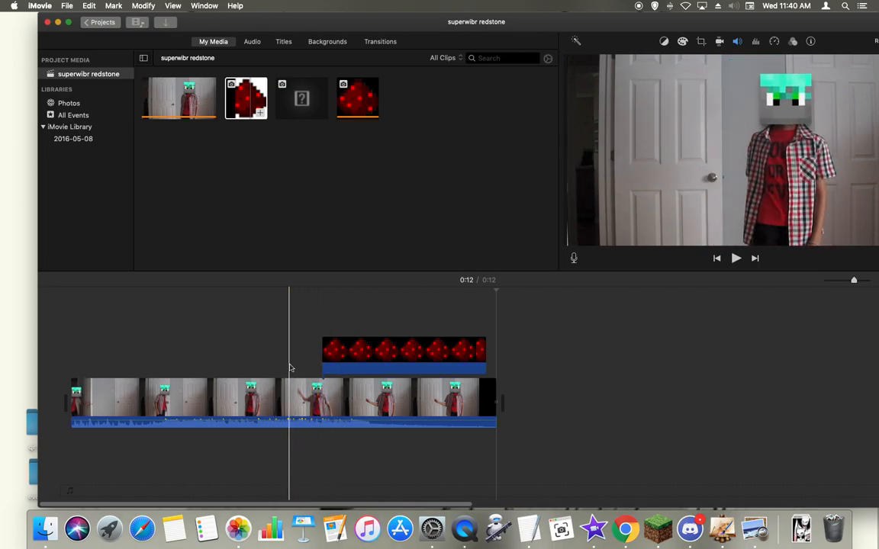
{"action": "left_click", "coordinate": [369, 365]}
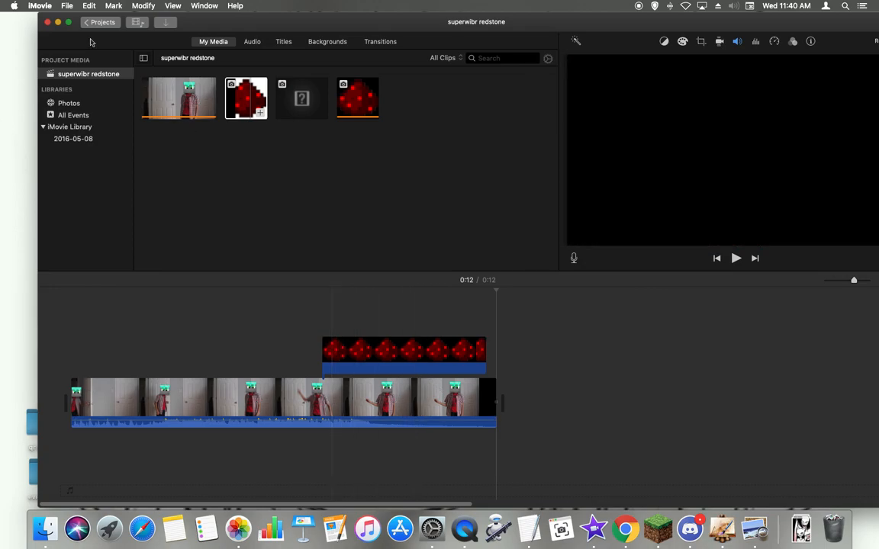
Move the iMovie window aside, view superwibr animation avatar-internet.jpg from the desktop's drawings folder, and close the image and folder
{"action": "left_click_drag", "start_coordinate": [61, 33], "coordinate": [193, 33]}
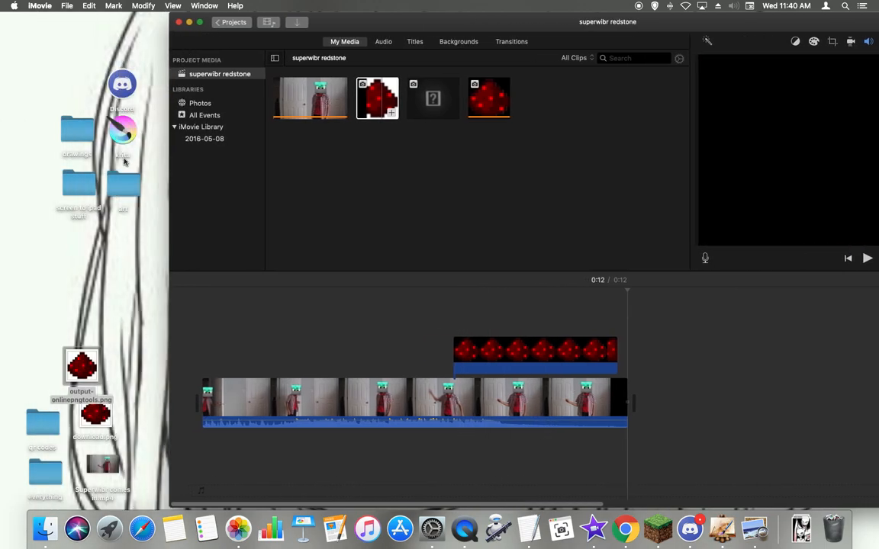
{"action": "left_click", "coordinate": [84, 140]}
{"action": "double_click", "coordinate": [84, 140]}
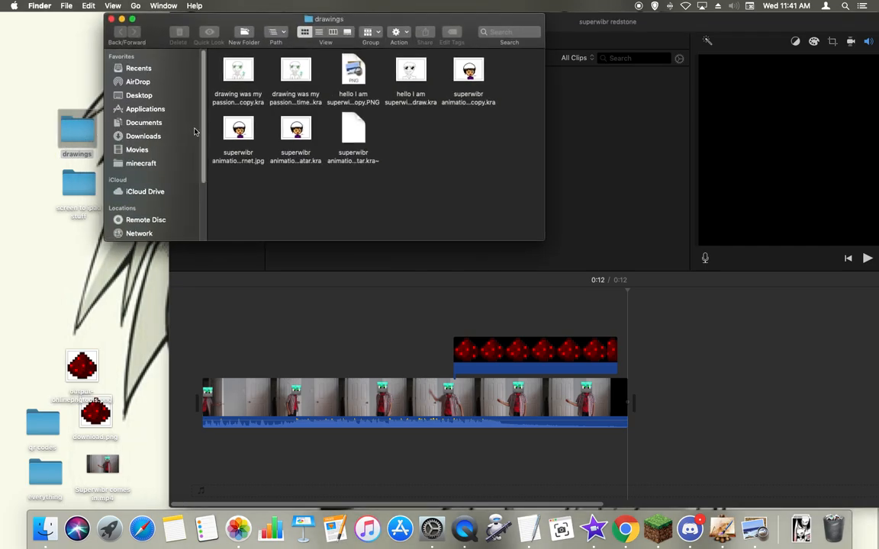
{"action": "double_click", "coordinate": [252, 138]}
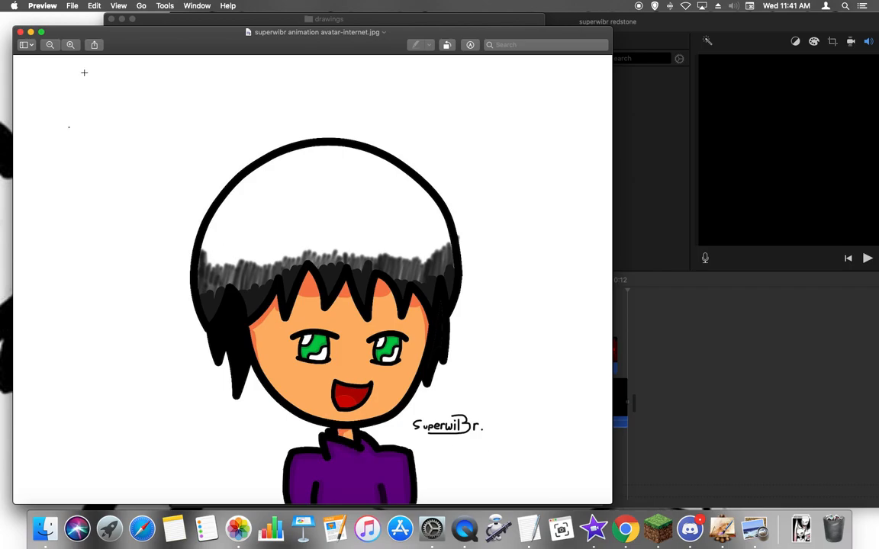
{"action": "left_click", "coordinate": [22, 32]}
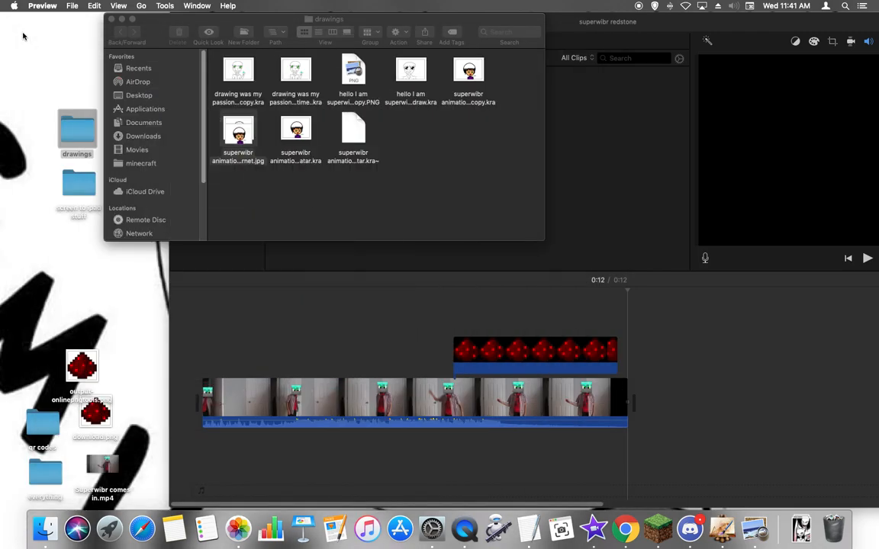
{"action": "left_click", "coordinate": [111, 19]}
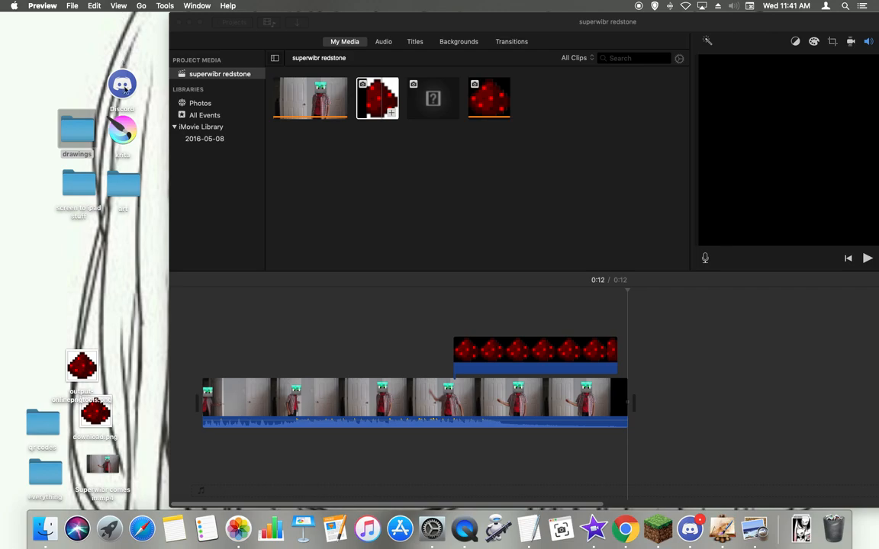
Shift the output-onlinepngtools.png file slightly on the desktop and switch back to iMovie
{"action": "left_click_drag", "start_coordinate": [75, 364], "coordinate": [89, 365]}
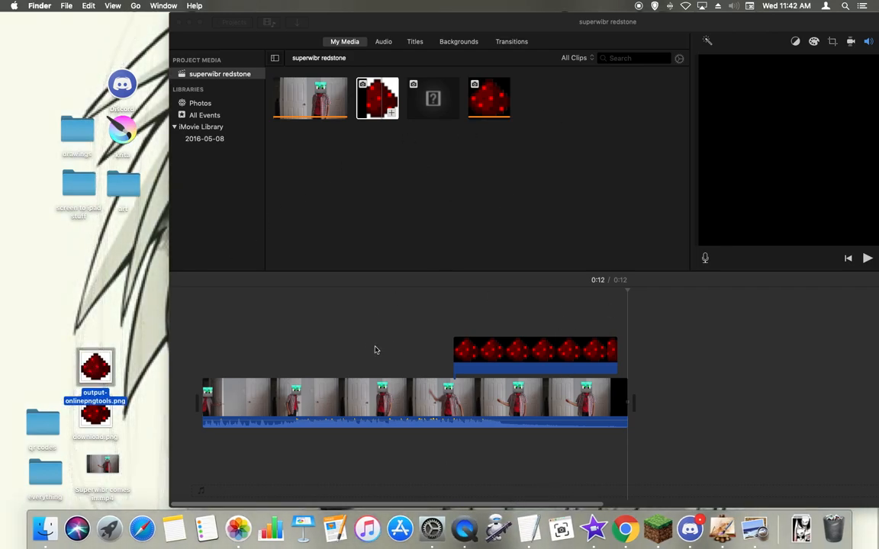
{"action": "left_click", "coordinate": [276, 351]}
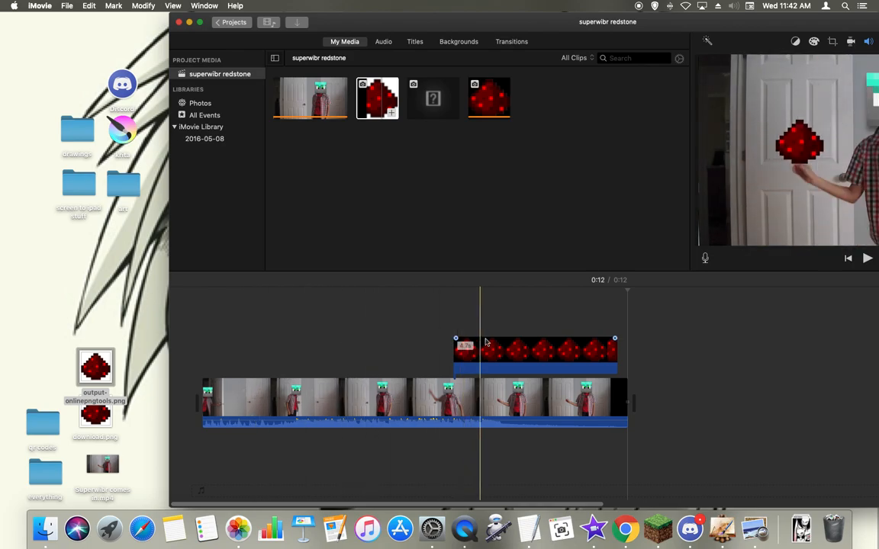